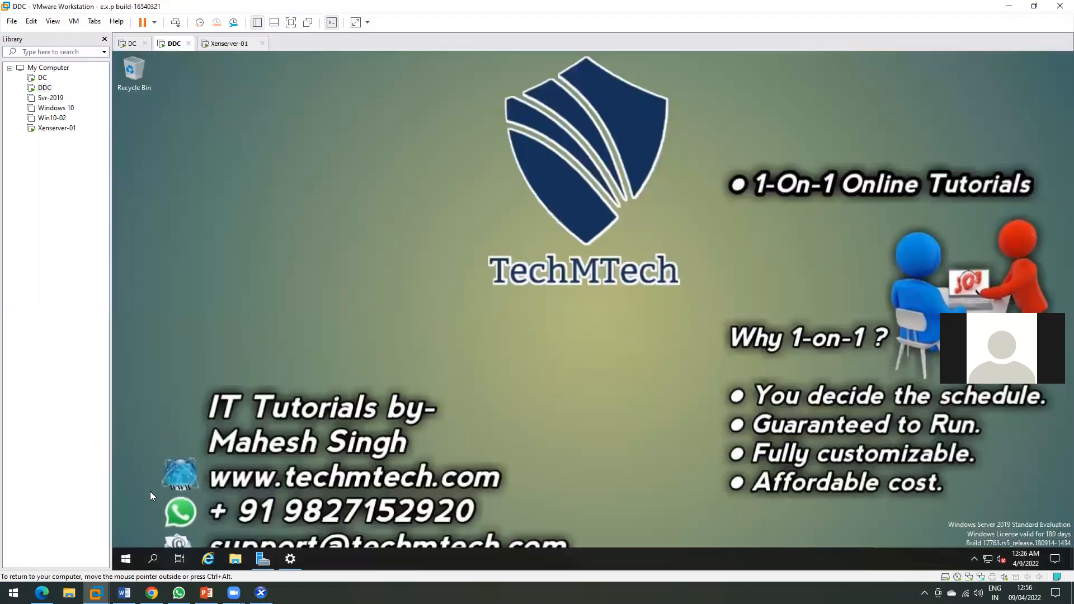
Launch Citrix Studio from the Citrix Start menu folder in the DDC VM, approving the UAC prompt.
click(126, 559)
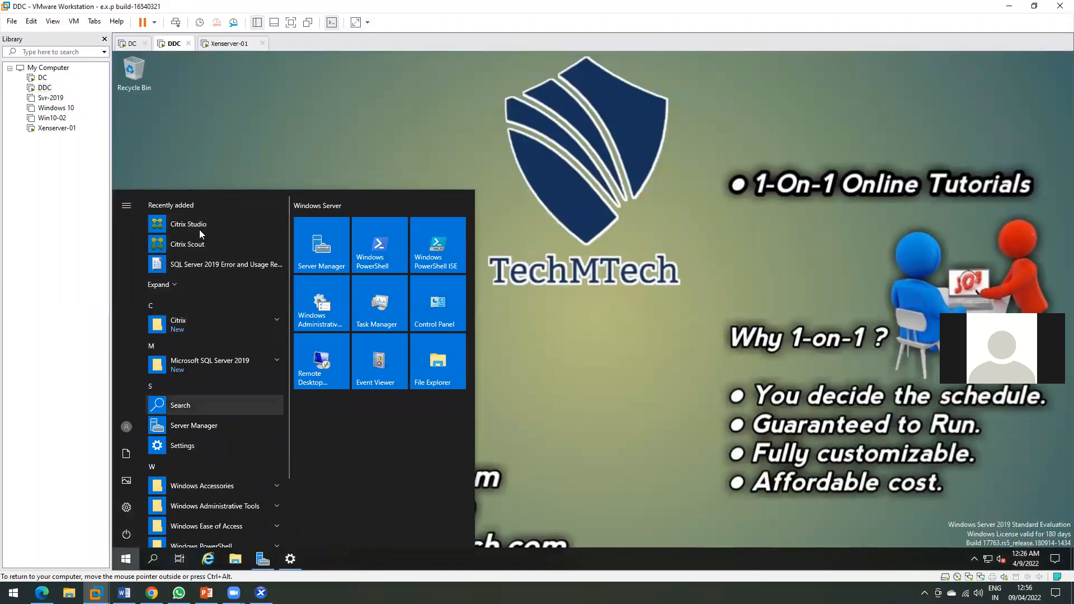
click(224, 321)
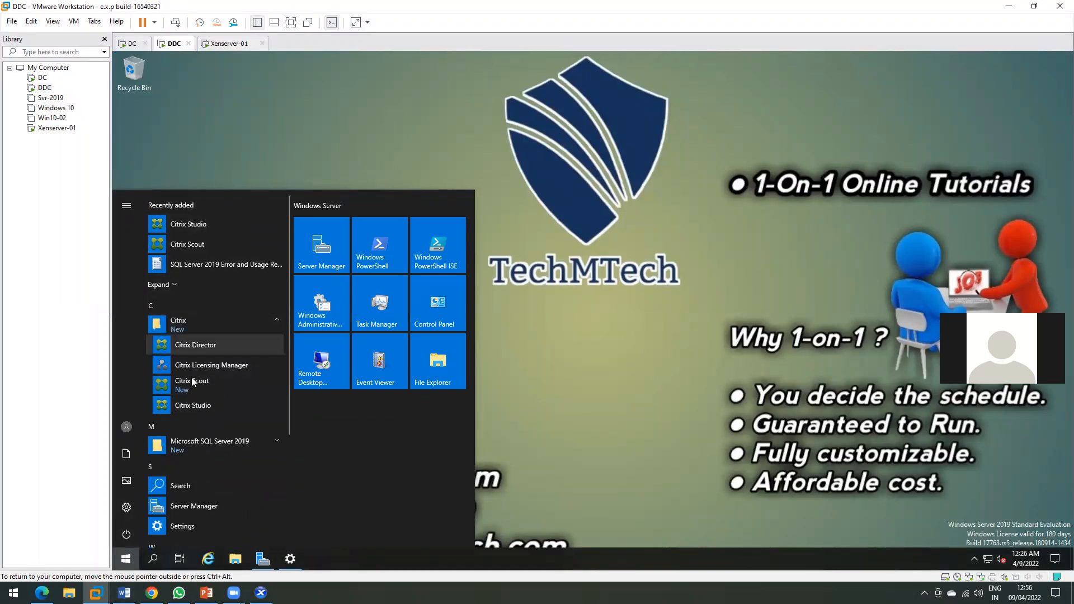
click(218, 402)
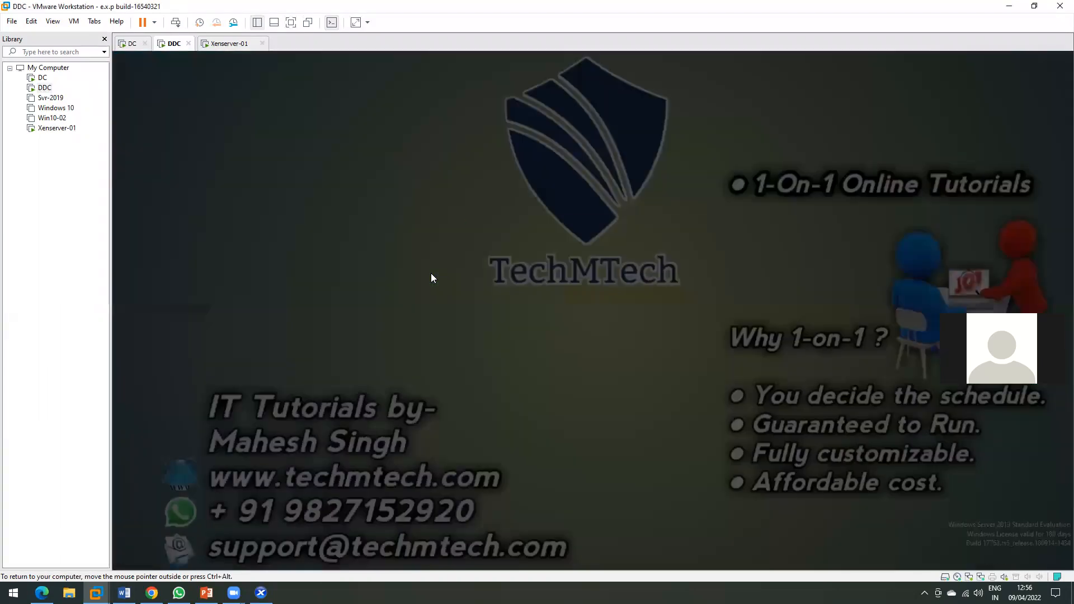
click(507, 372)
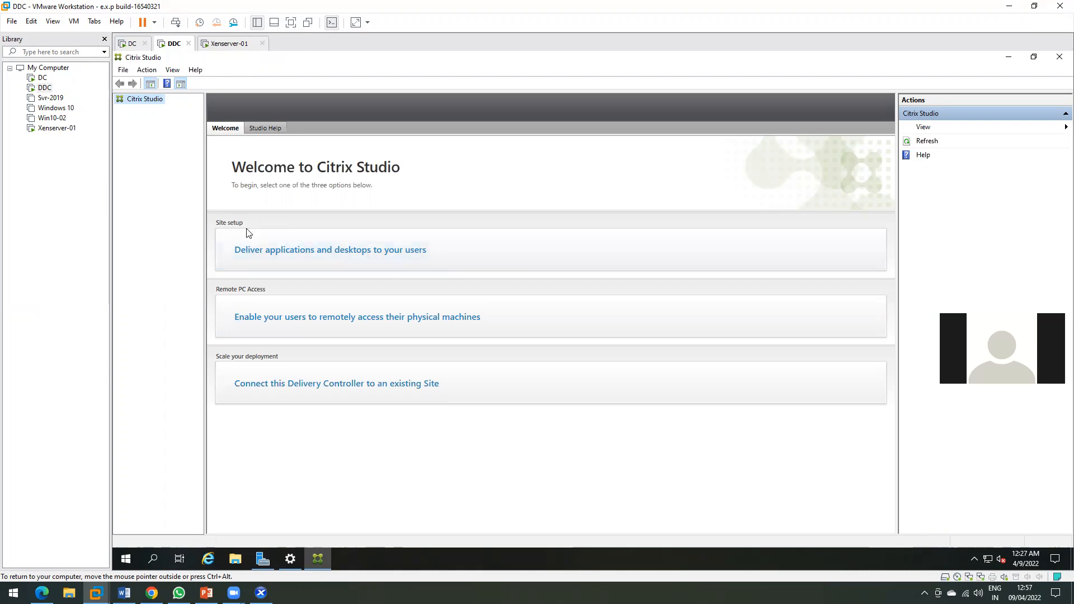
Start the 'Deliver applications and desktops' site setup with the site name Indore.
click(492, 258)
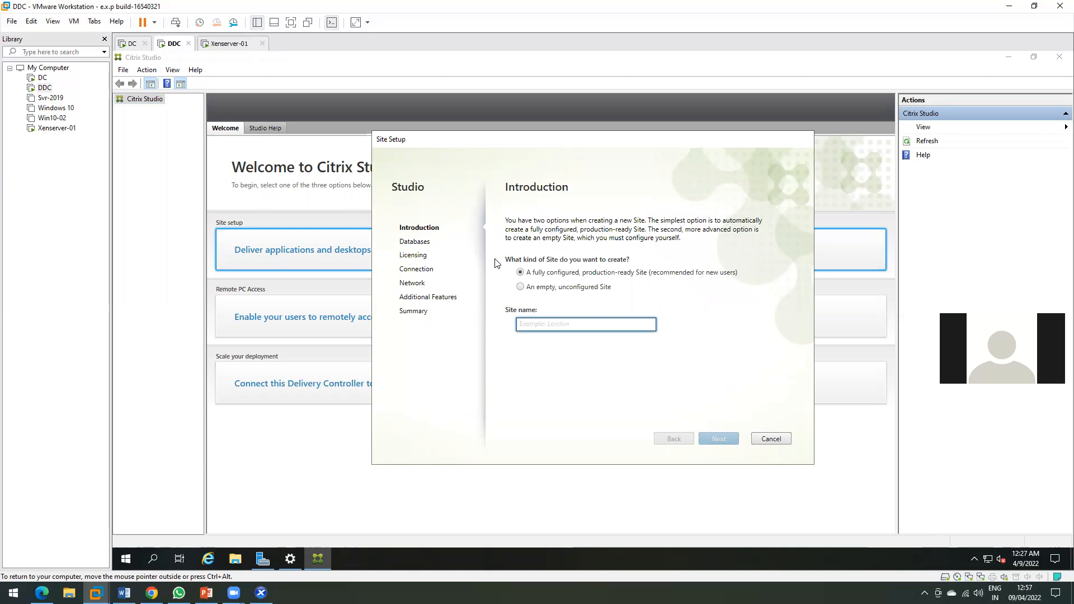
text(Indore)
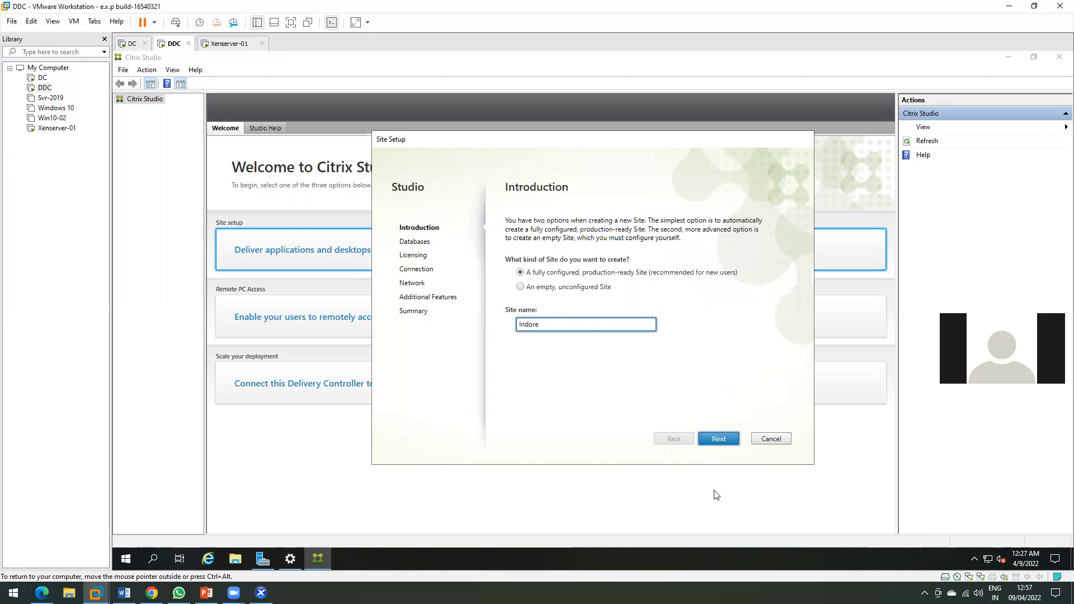
click(718, 439)
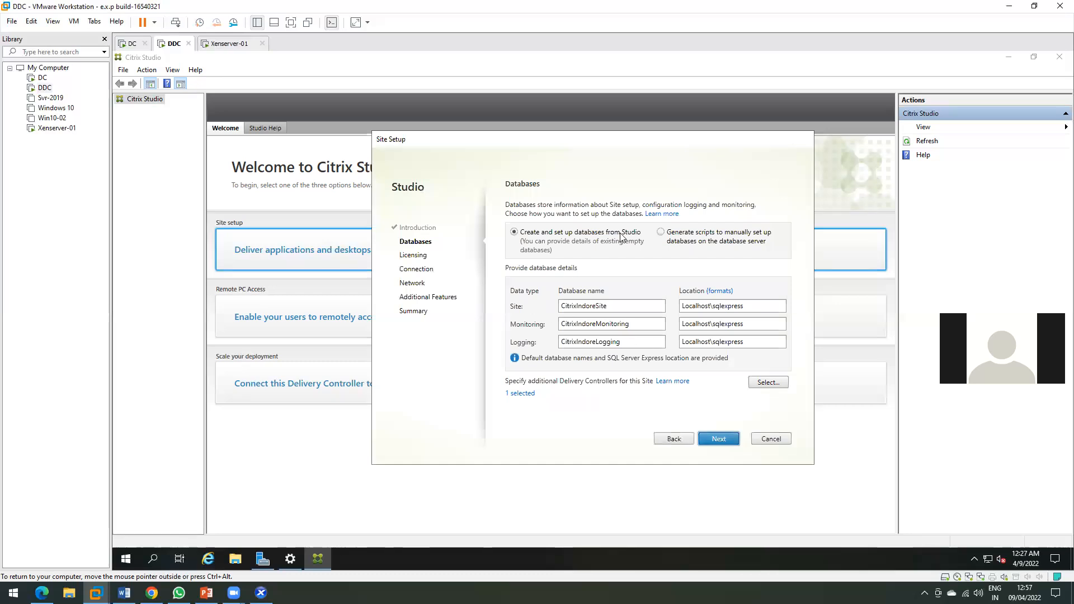
Review the CitrixIndoreSite, CitrixIndoreMonitoring and CitrixIndoreLogging database names.
click(634, 325)
double_click(618, 305)
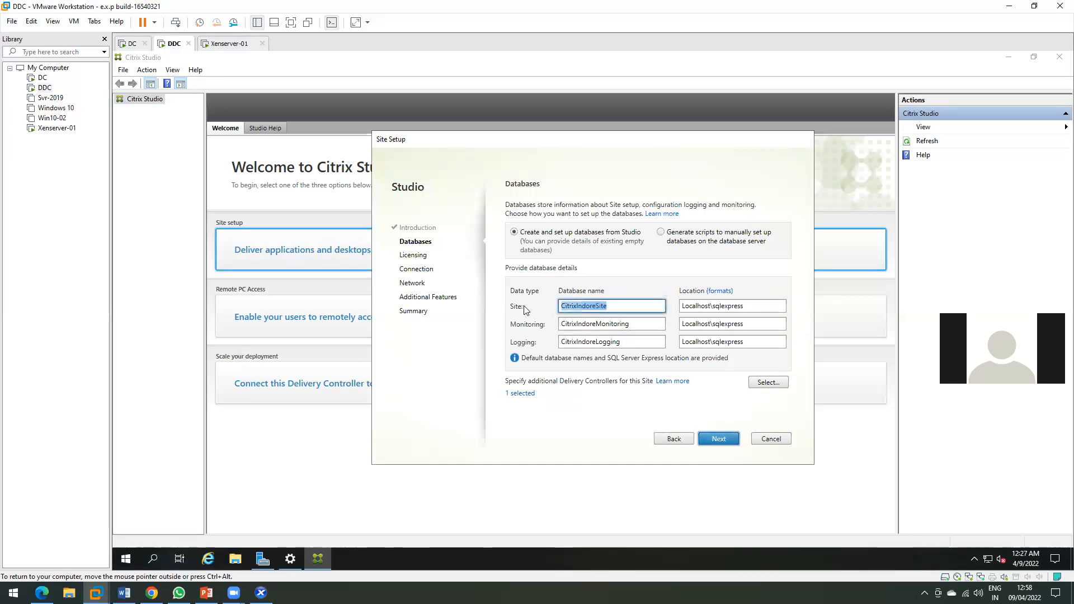
click(638, 323)
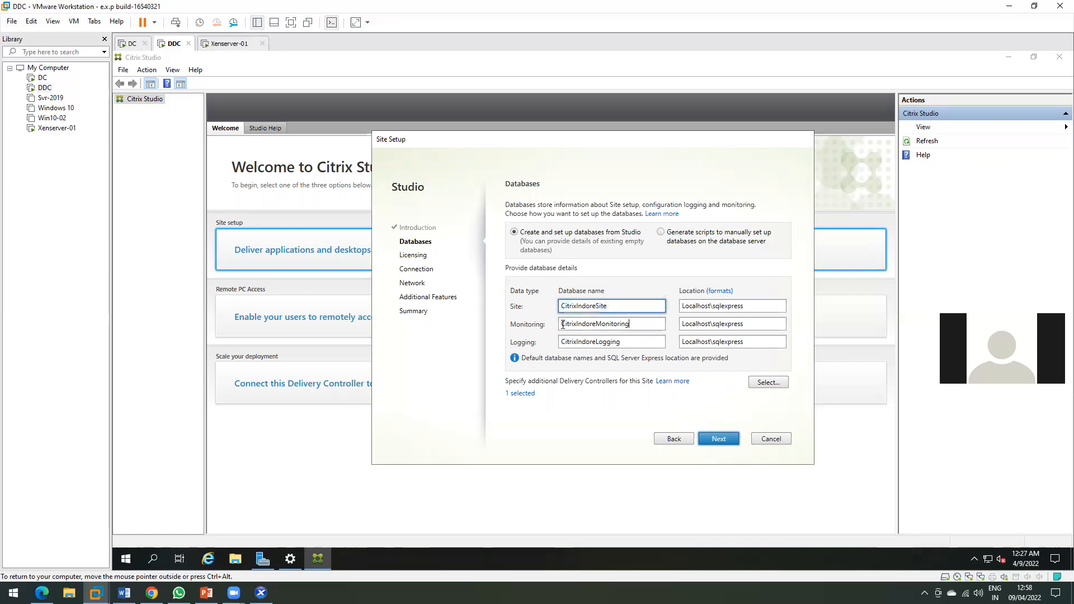
double_click(617, 324)
double_click(618, 342)
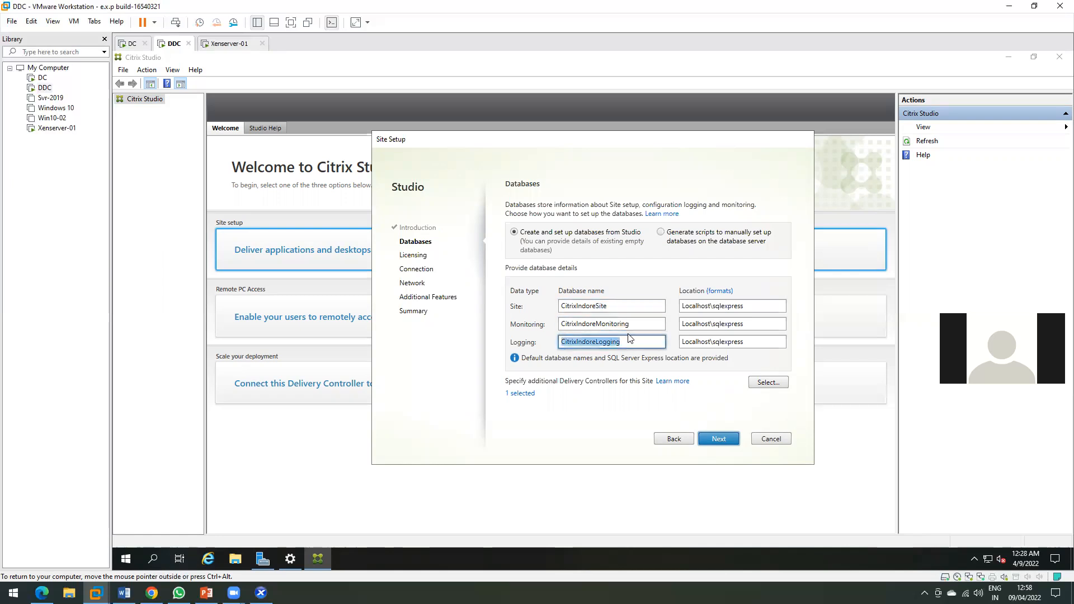
Check the database locations, confirming the Site database is on Localhost\sqlexpress.
click(747, 306)
click(755, 325)
click(753, 342)
click(744, 306)
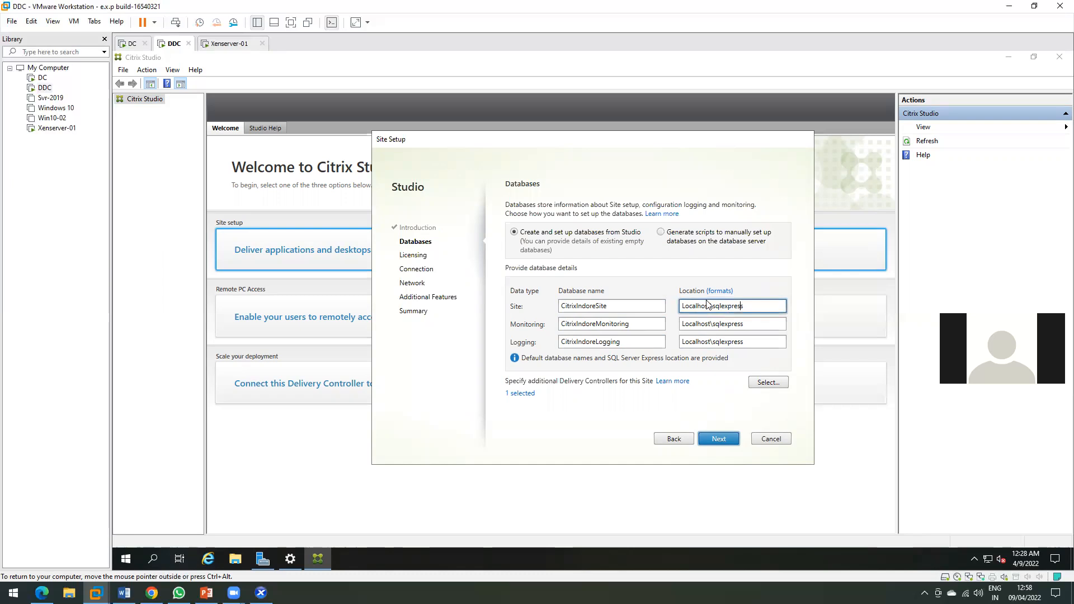
double_click(709, 306)
Show the installed SQL Server 2019 tools, then confirm Monitoring and Logging also use Localhost.
click(125, 558)
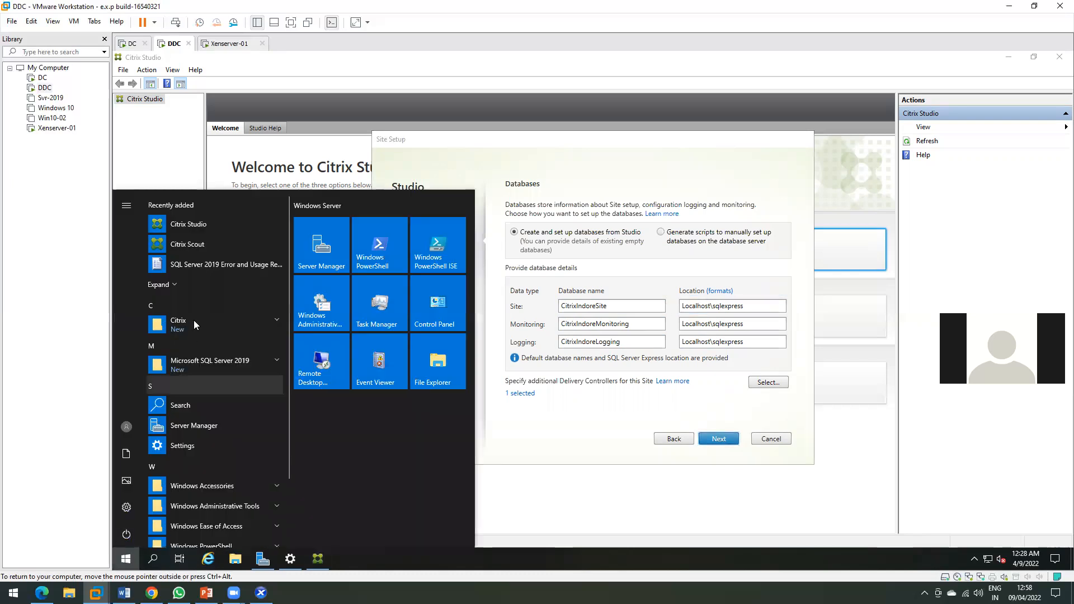
click(225, 364)
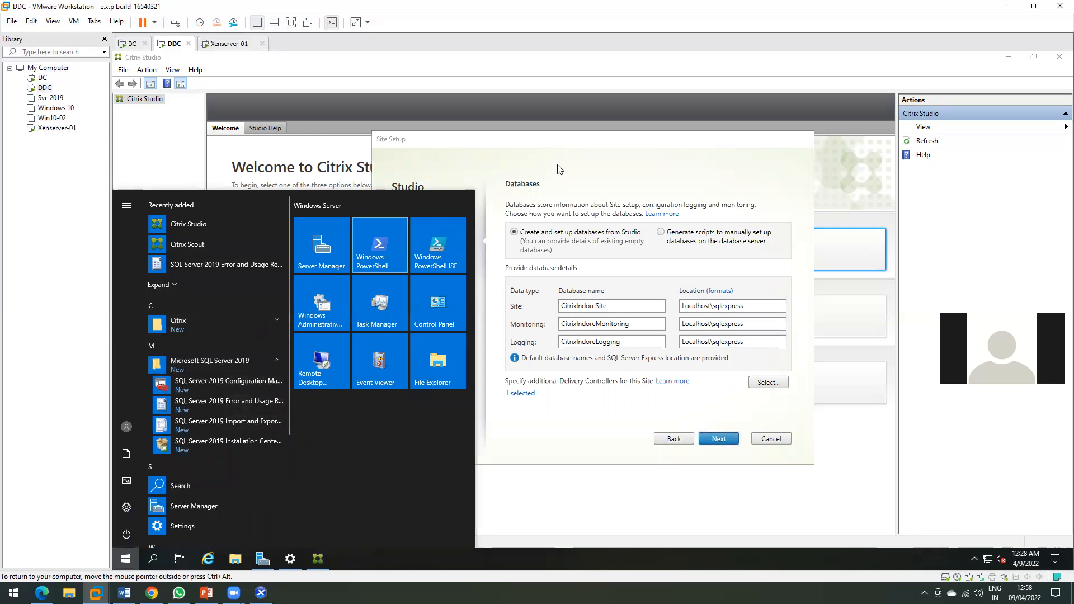
click(567, 150)
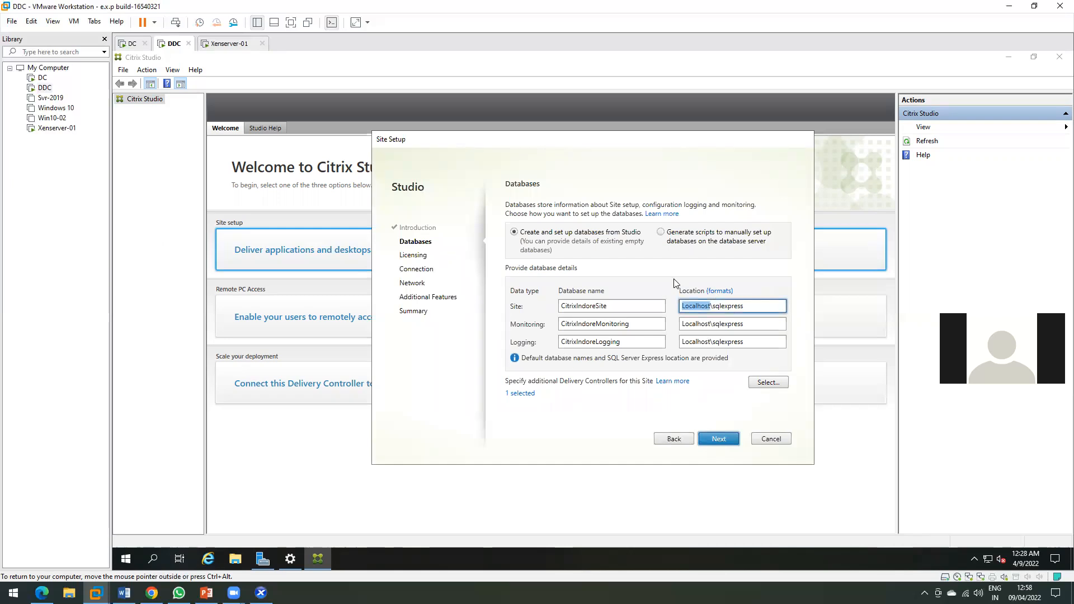
double_click(698, 323)
double_click(698, 341)
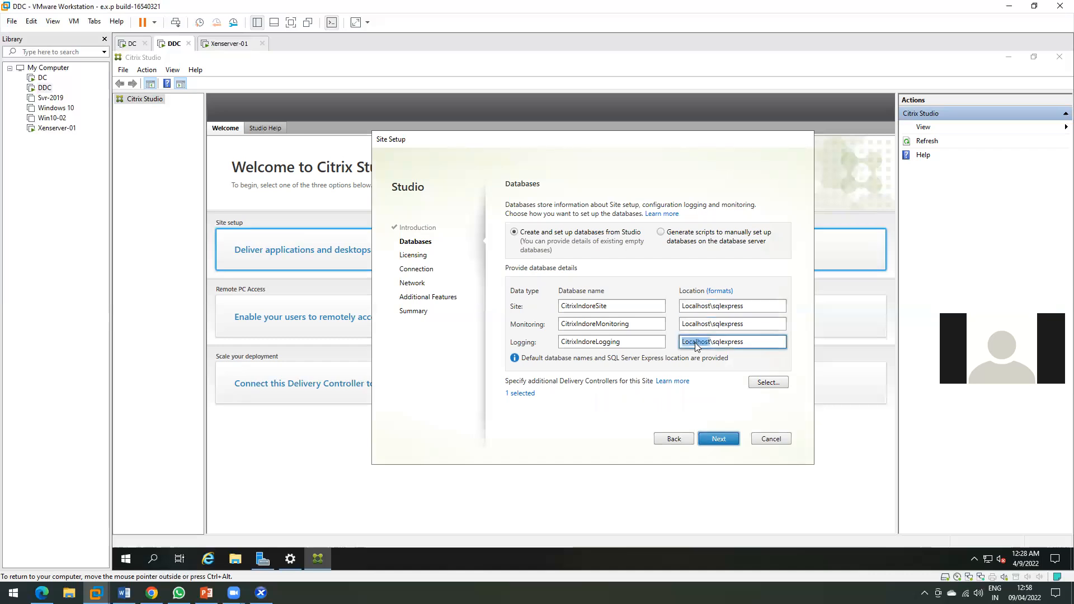
Keep the license server at localhost:27000 with the free 30-day trial and continue.
click(716, 440)
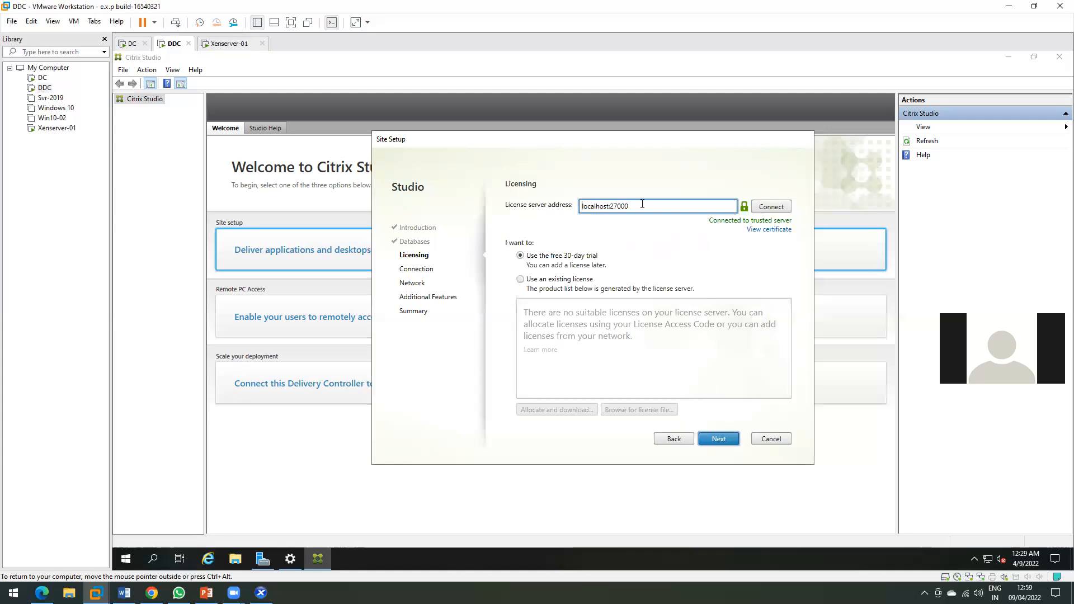
double_click(592, 207)
click(125, 558)
click(191, 322)
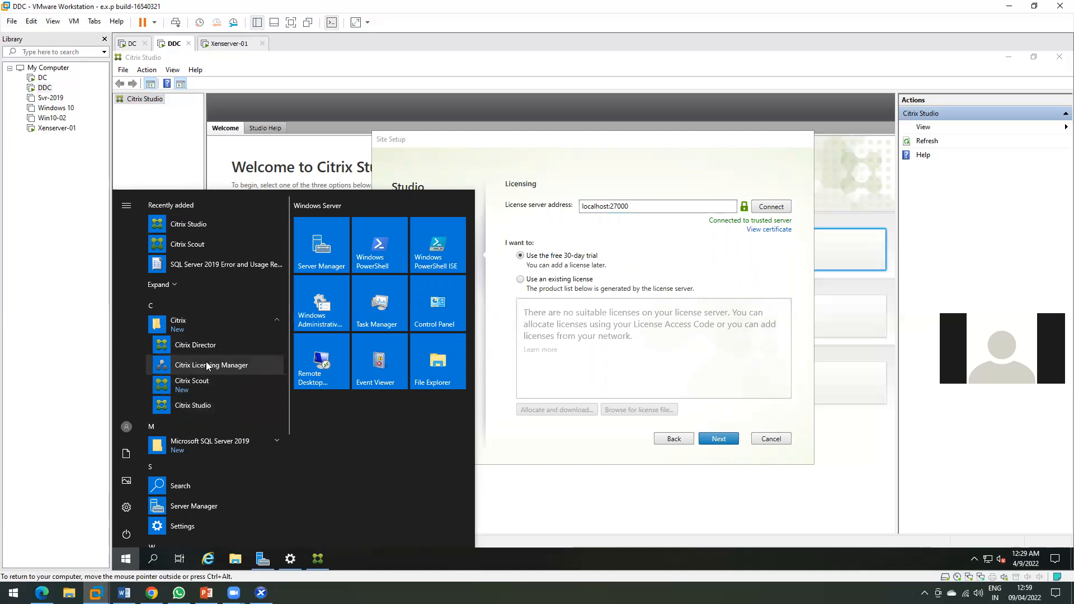
click(607, 262)
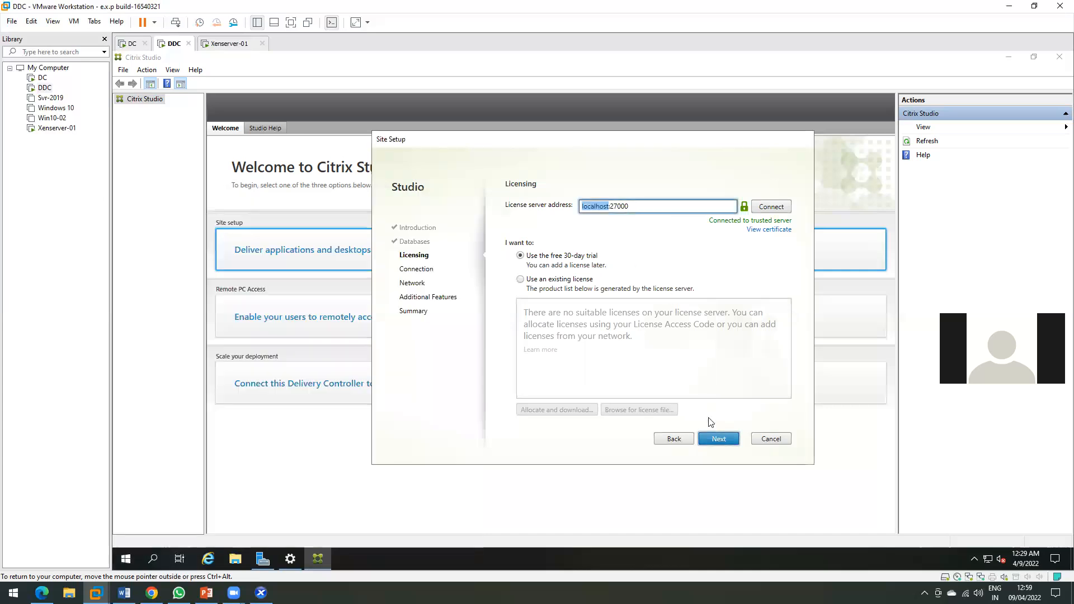
click(710, 437)
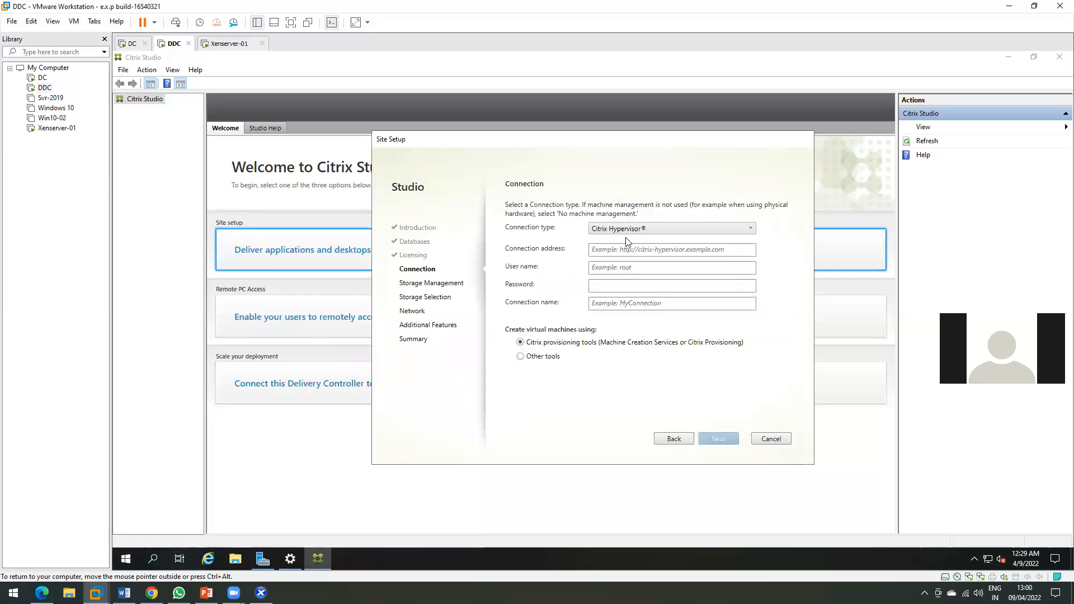
click(610, 249)
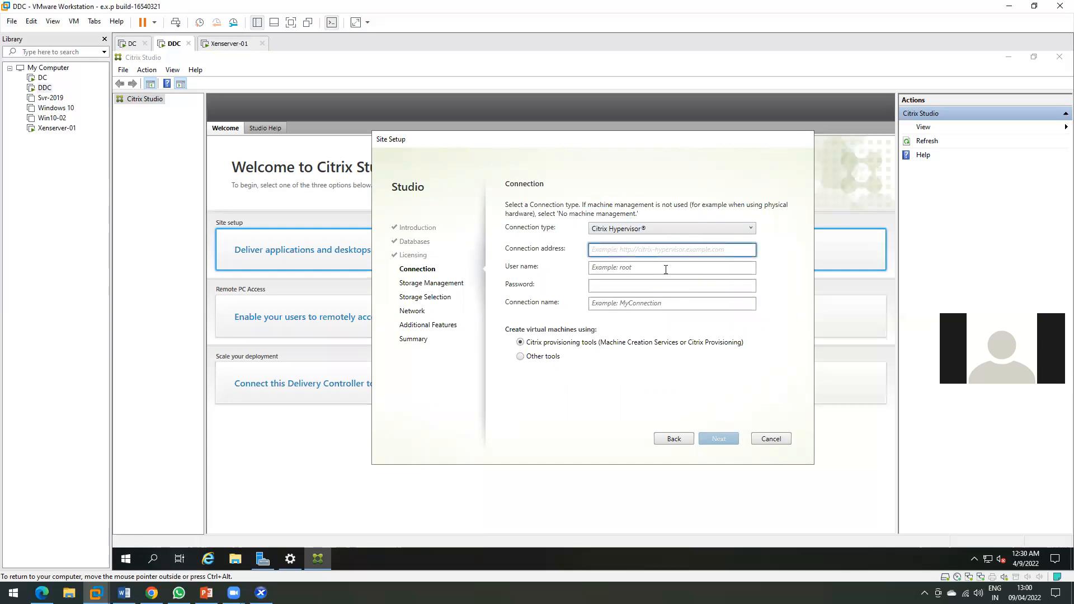
text(http://xenserver-01.techmtech.com)
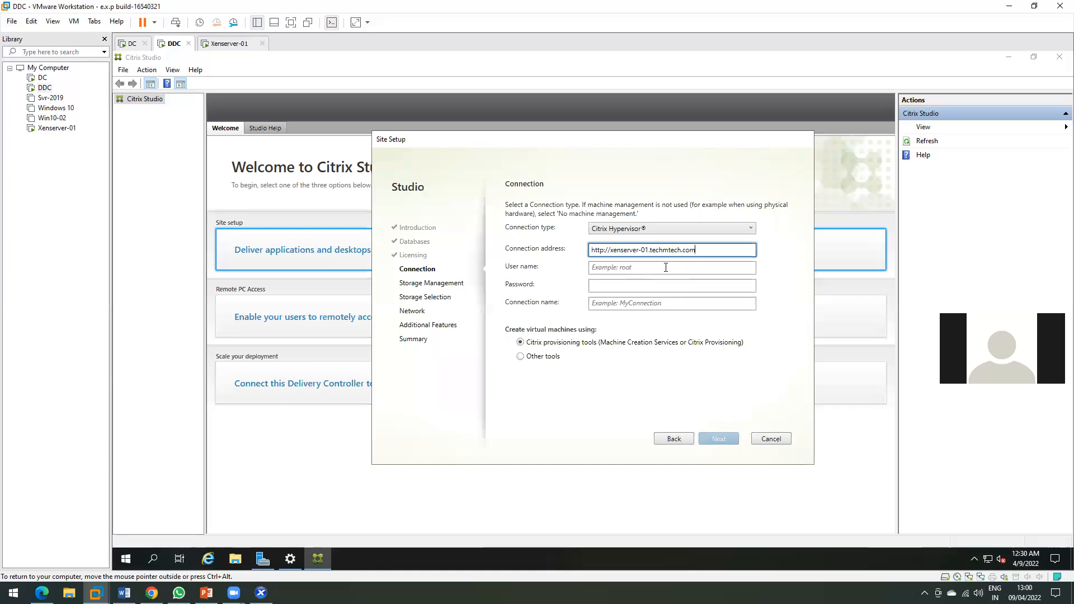
click(680, 271)
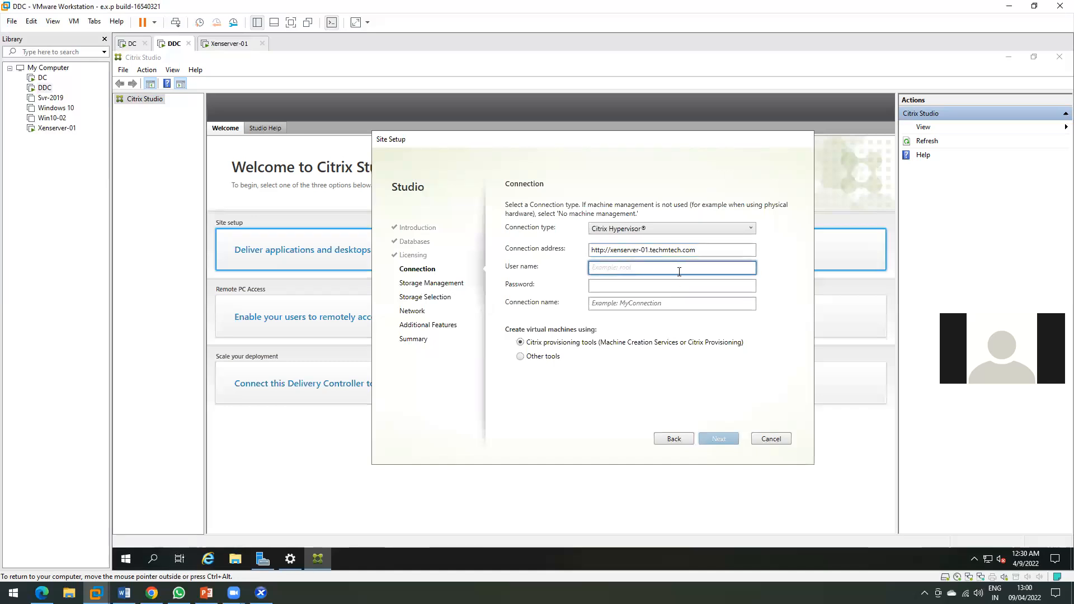
text(root)
key(Tab)
text(********)
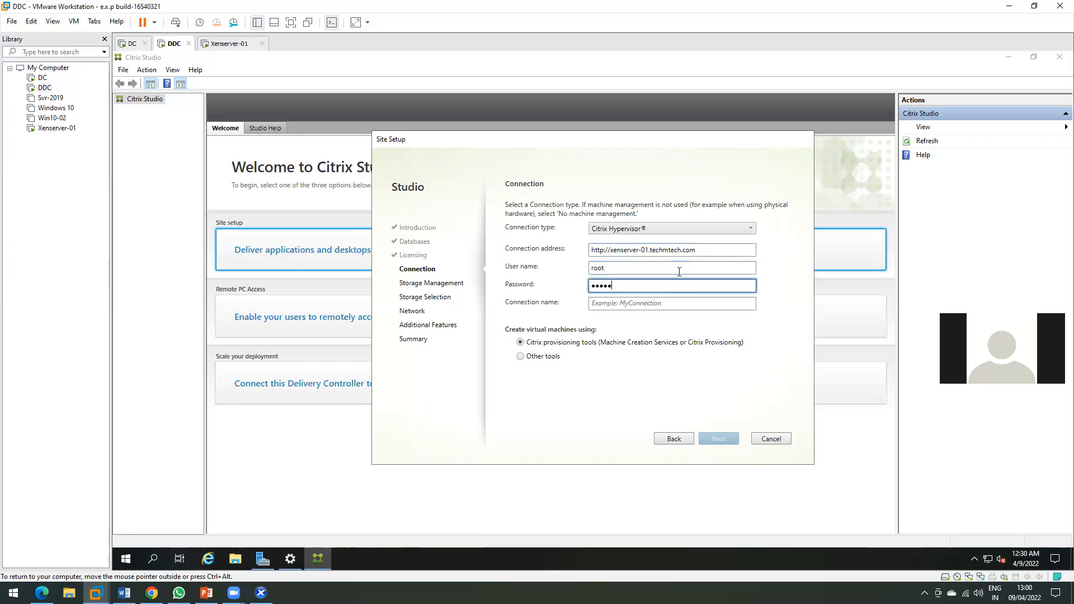
text(*)
key(Tab)
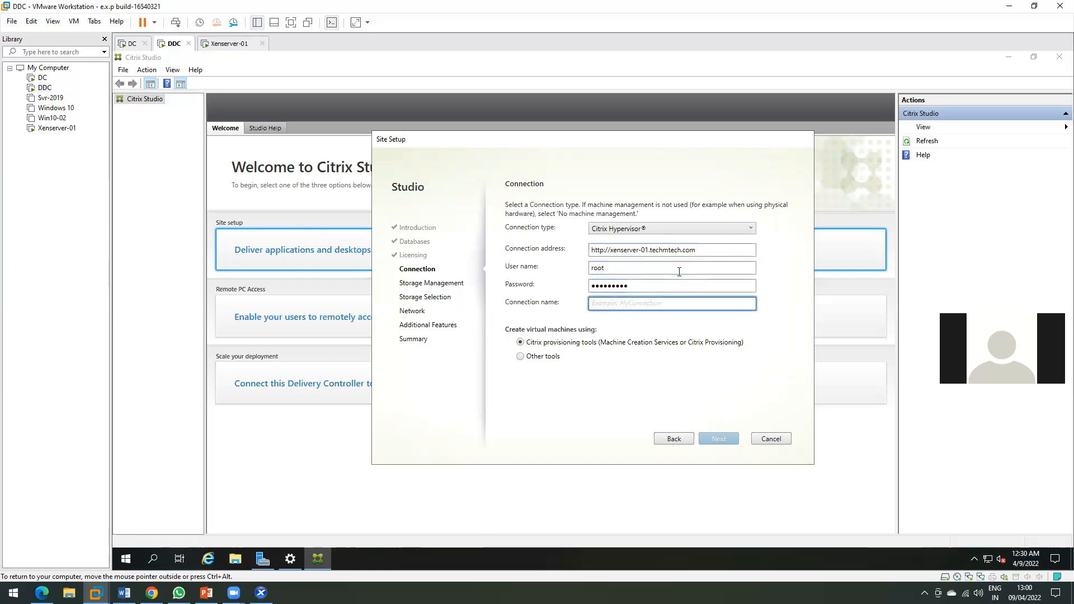
text(X)
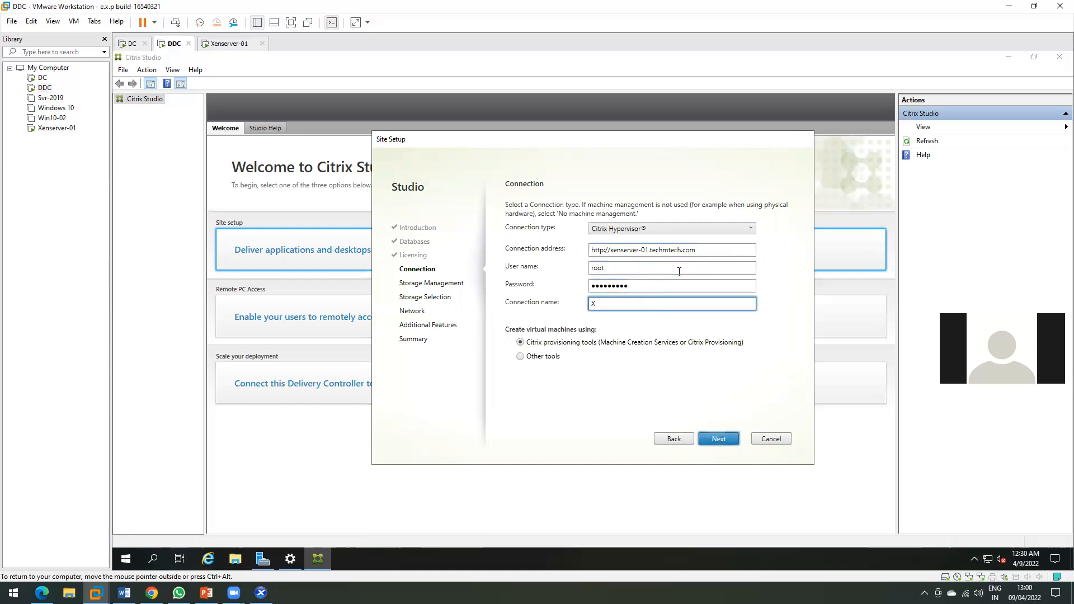
text(enserev)
key(BackSpace)
key(BackSpace)
text(ver-01)
click(725, 439)
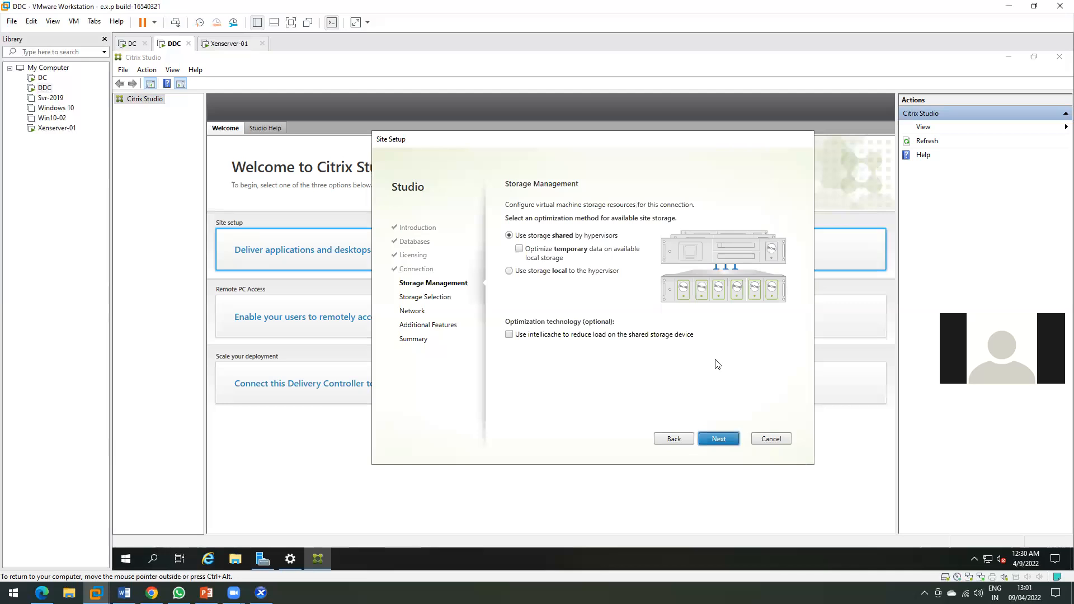
Use hypervisor-local storage, picking Local storage on xenserver-01 for OS and temporary data.
click(525, 271)
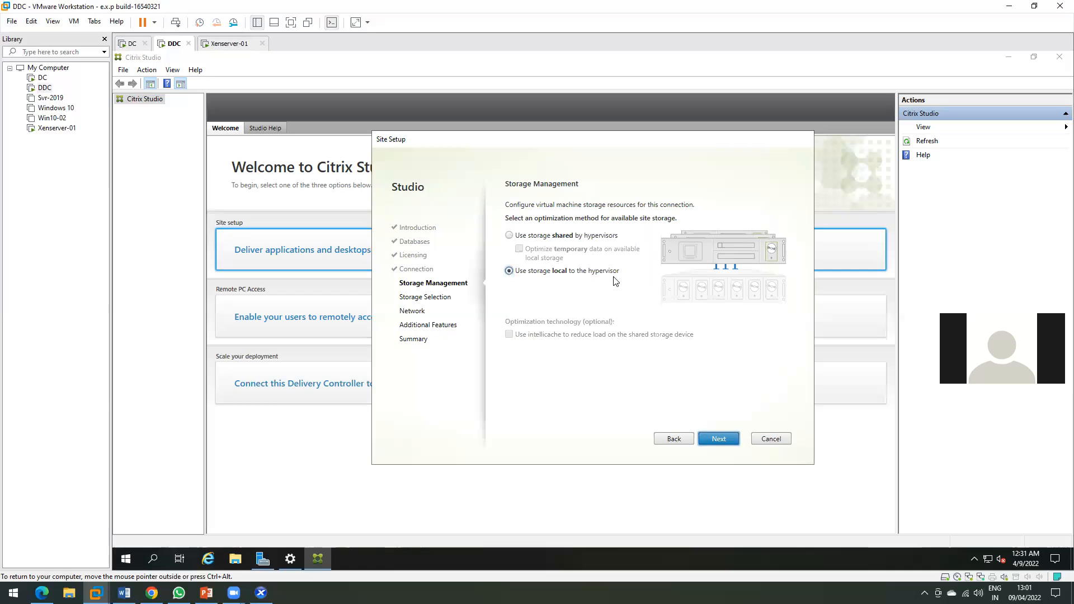
click(734, 442)
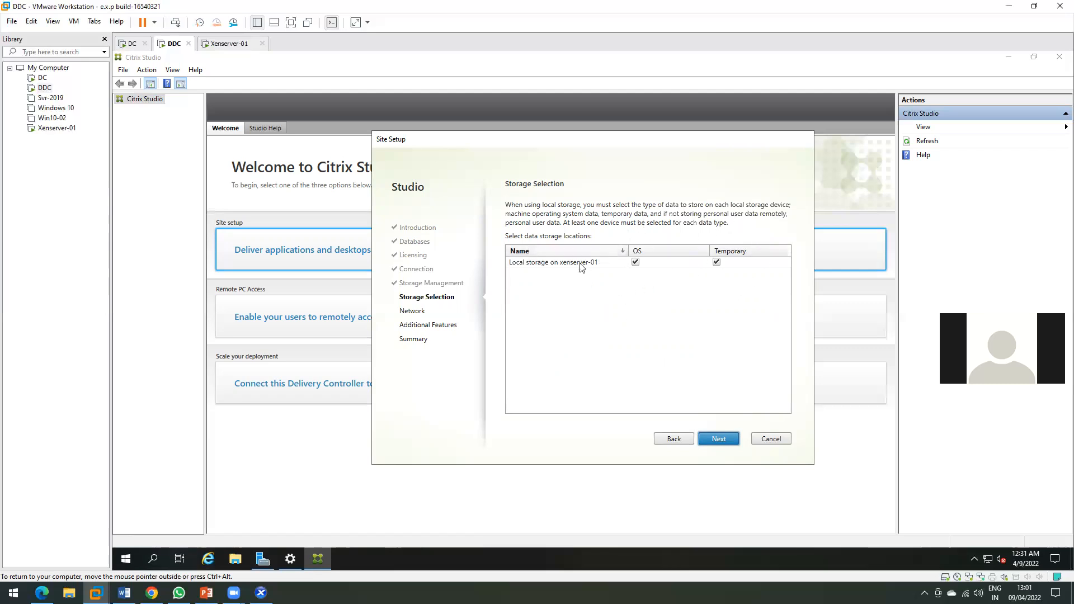
click(526, 268)
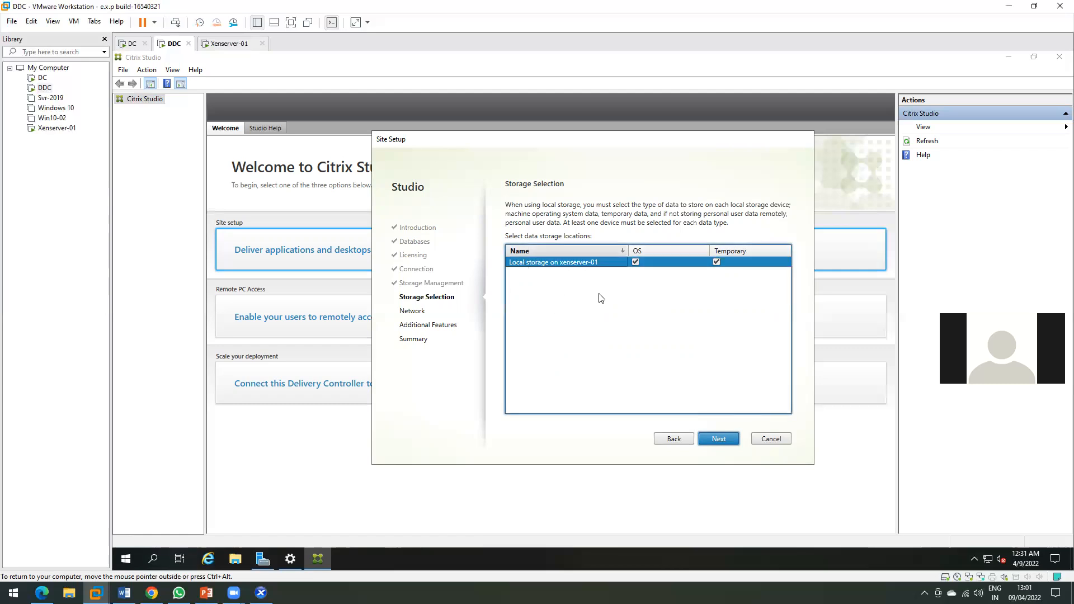
click(719, 439)
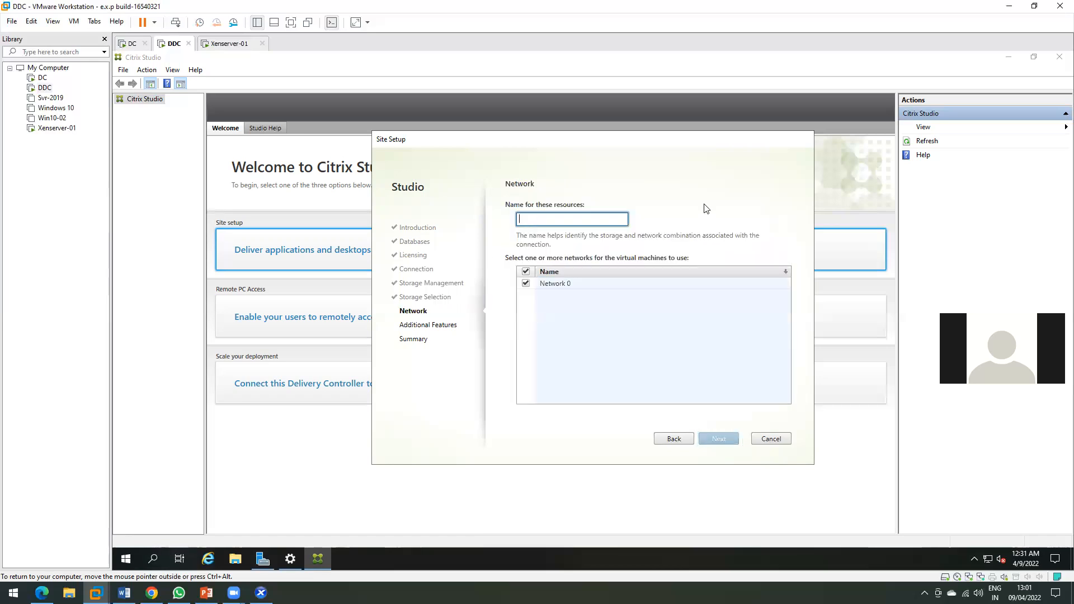
Name the Network 0 resources Xen-01 and continue past Additional Features.
text(Xe)
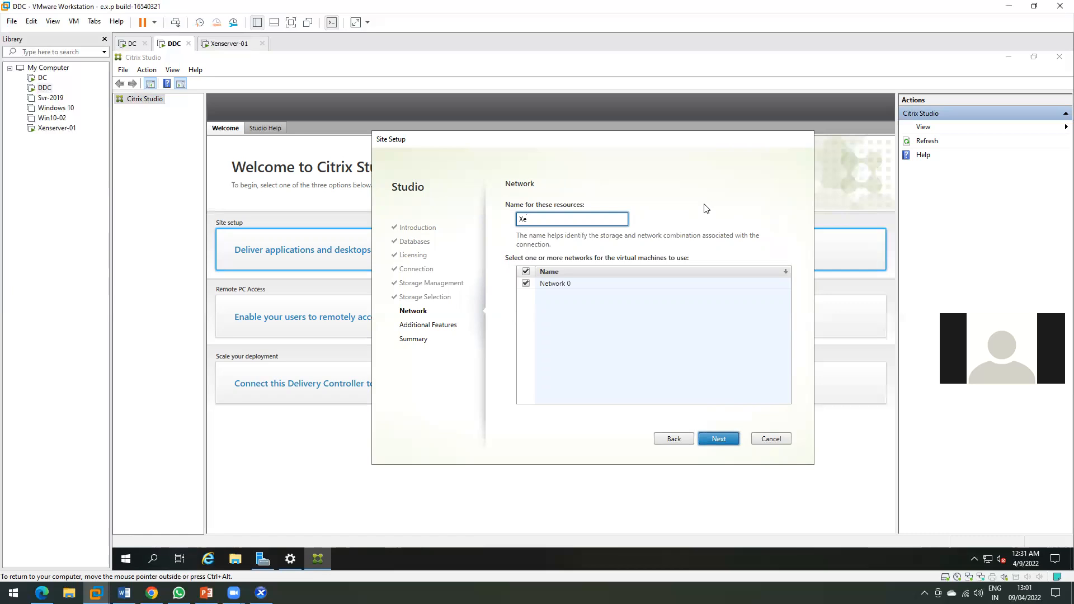
text(n-01)
click(717, 438)
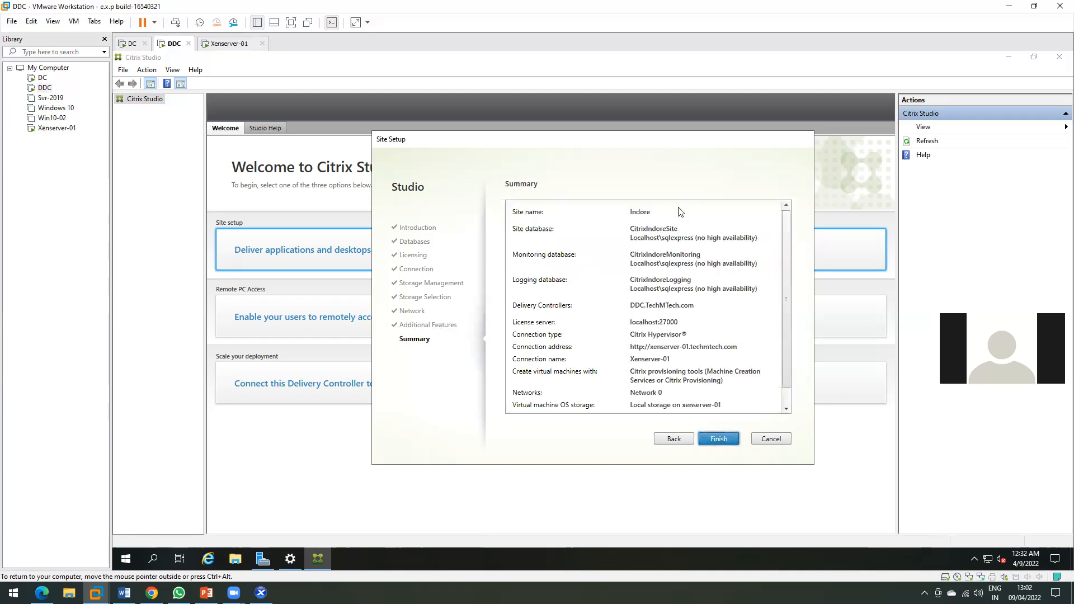
Scroll through the Summary page to review site Indore's settings.
scroll(659, 256, down, 1)
scroll(659, 255, up, 1)
scroll(661, 260, down, 1)
scroll(665, 265, up, 1)
scroll(668, 270, down, 1)
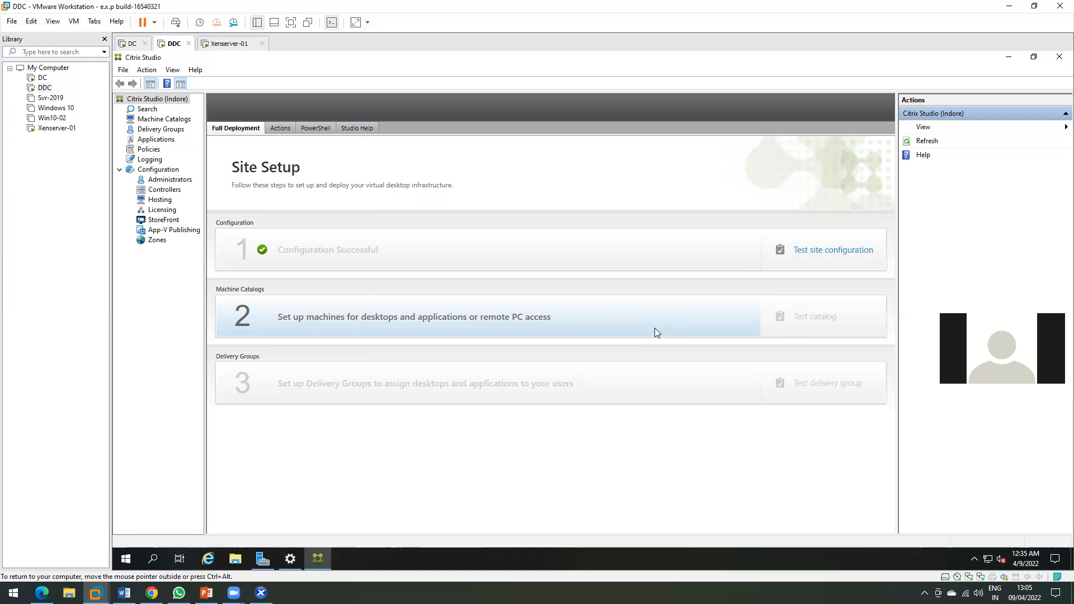
Browse the empty Machine Catalogs, Delivery Groups and Applications views, then Policies.
click(147, 120)
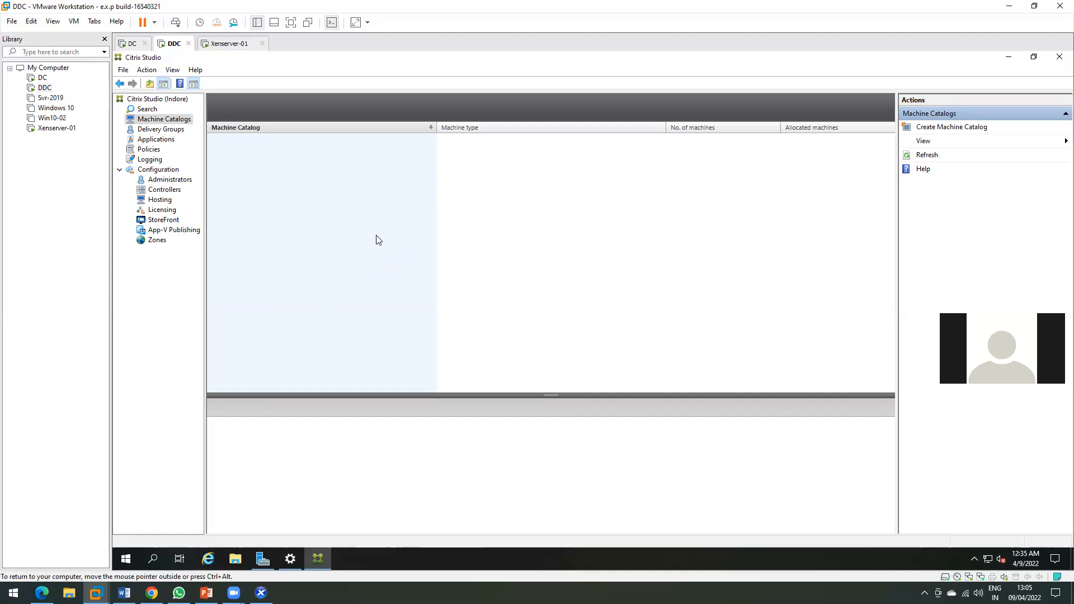
click(173, 130)
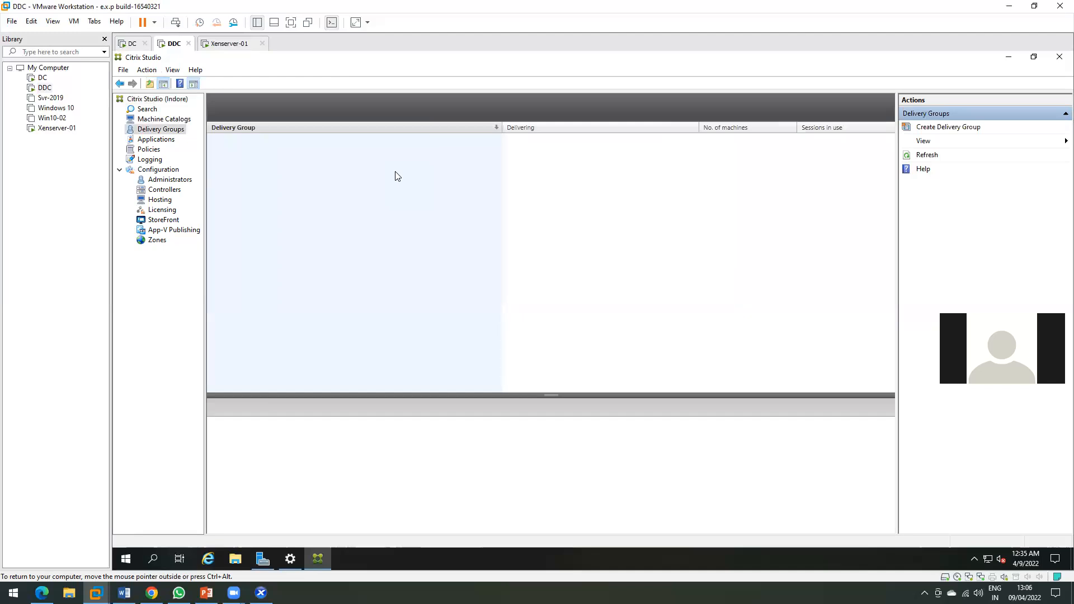
click(152, 140)
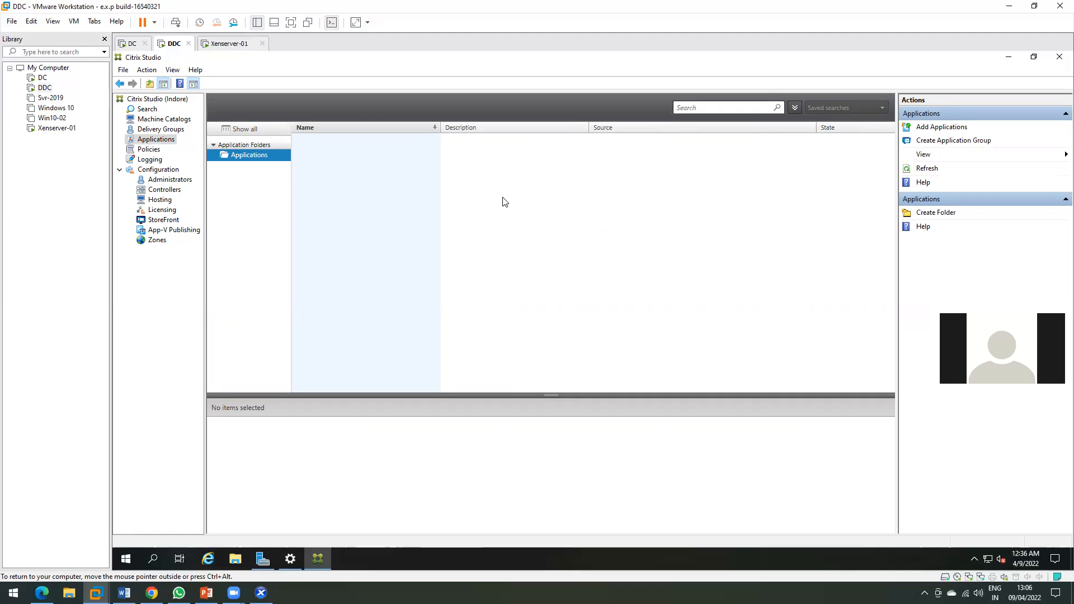
click(149, 149)
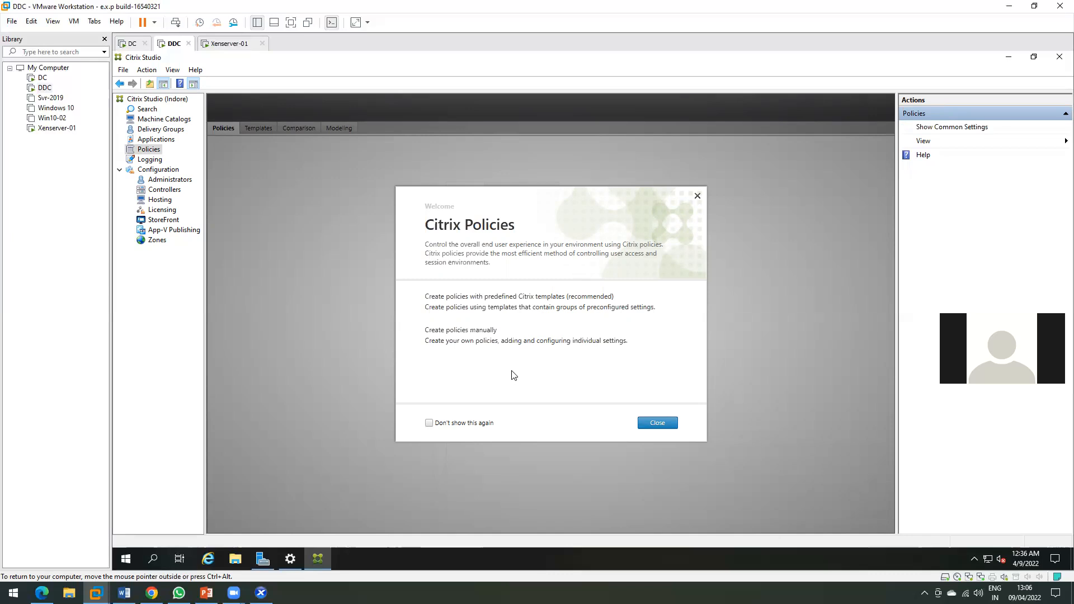
Open Logging, permanently suppress its welcome, and inspect the Full Desktop Deployment entry.
key(Down)
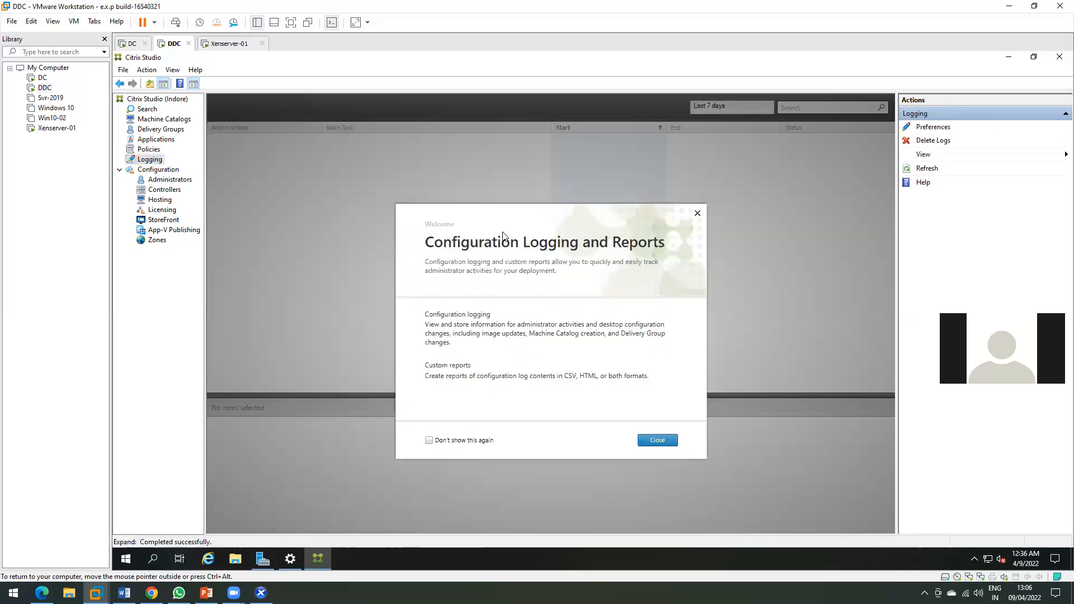
click(464, 428)
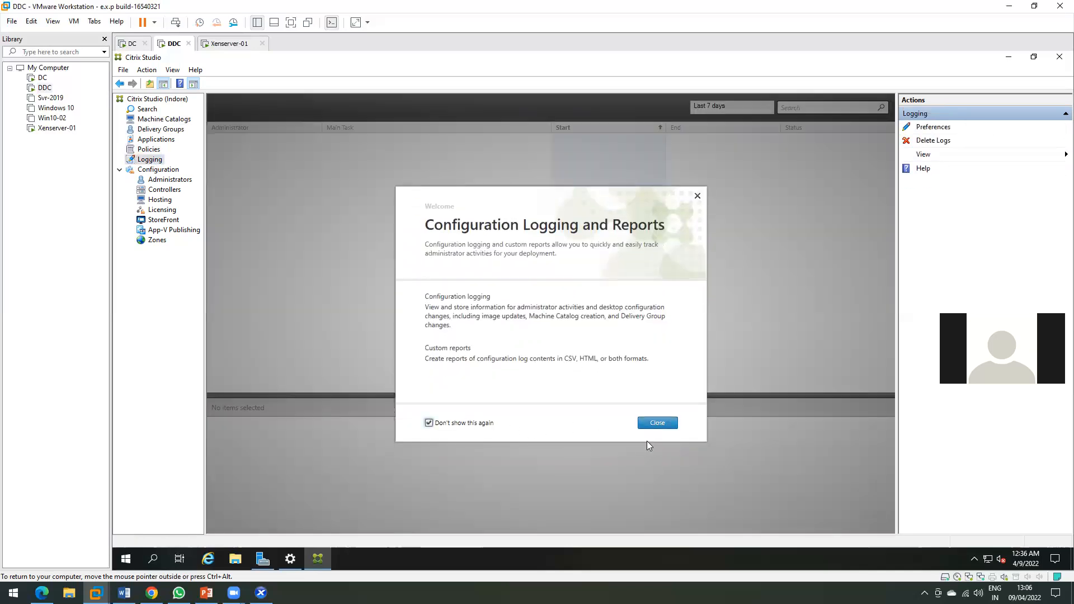
key(Return)
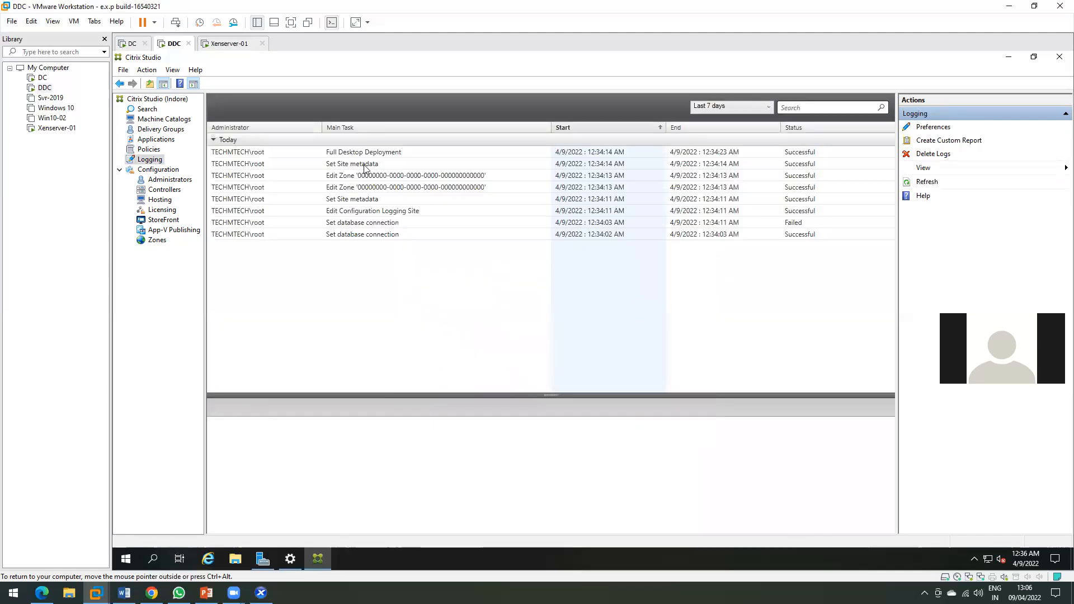
click(273, 158)
click(268, 190)
click(261, 156)
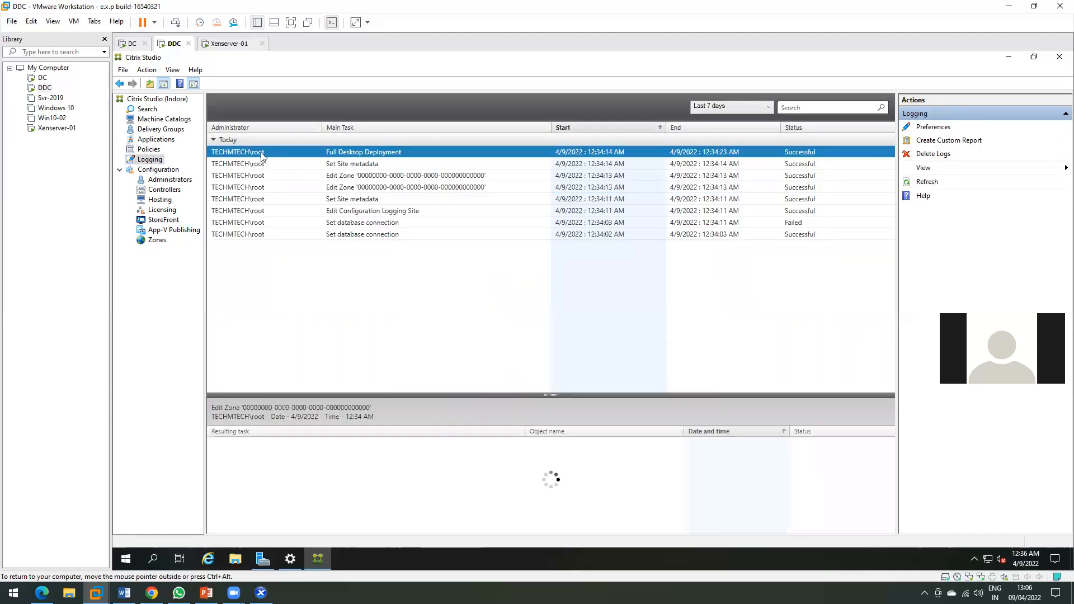
Step through log entries over the last six months, including Edit Zone, then go to Administrators.
key(Down)
key(Down)
key(Down)
key(Down)
key(Down)
key(Down)
key(Down)
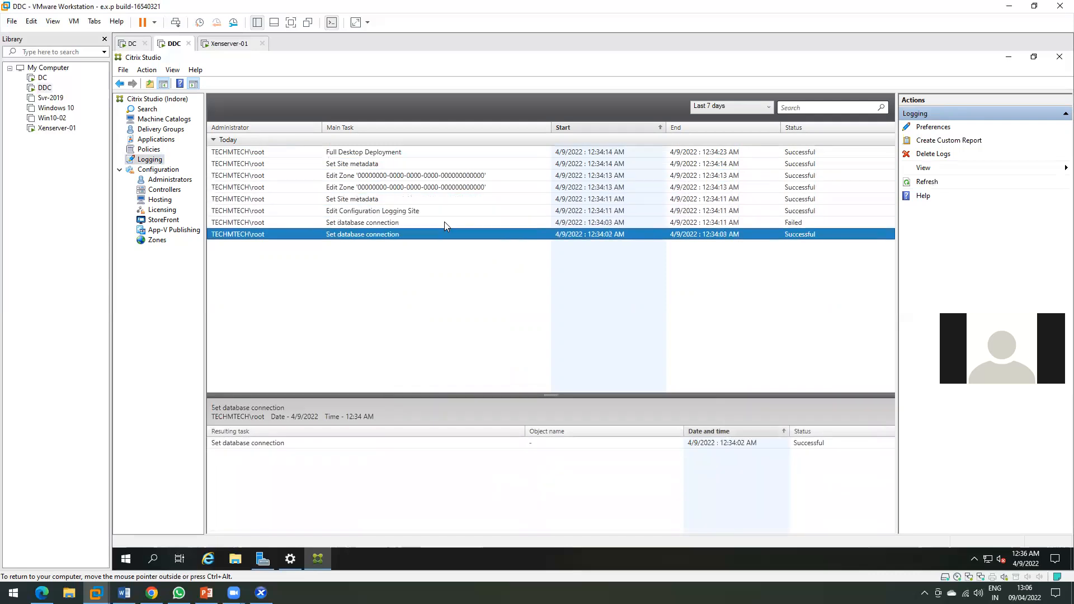
key(Up)
key(Up)
key(Up)
key(Up)
key(Up)
key(Up)
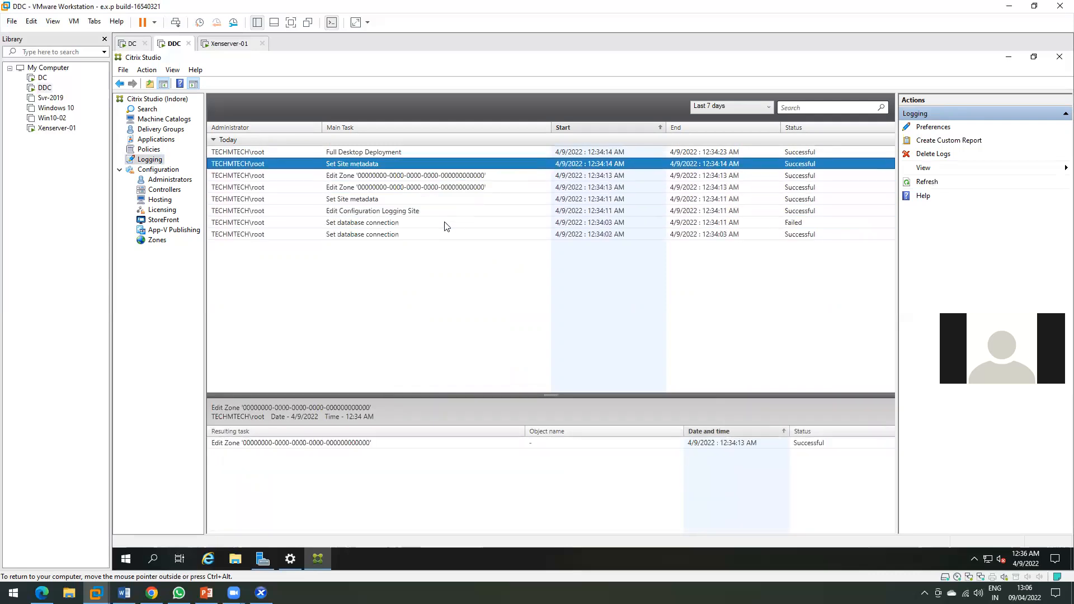
key(Up)
key(Down)
key(Down)
key(Down)
key(Down)
key(Down)
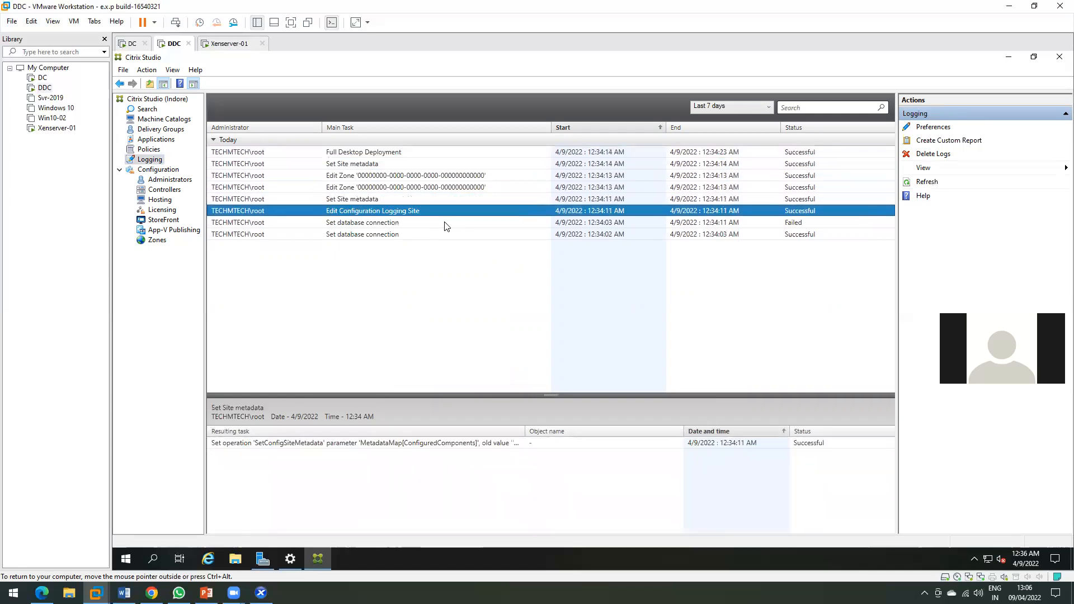
key(Down)
key(Down)
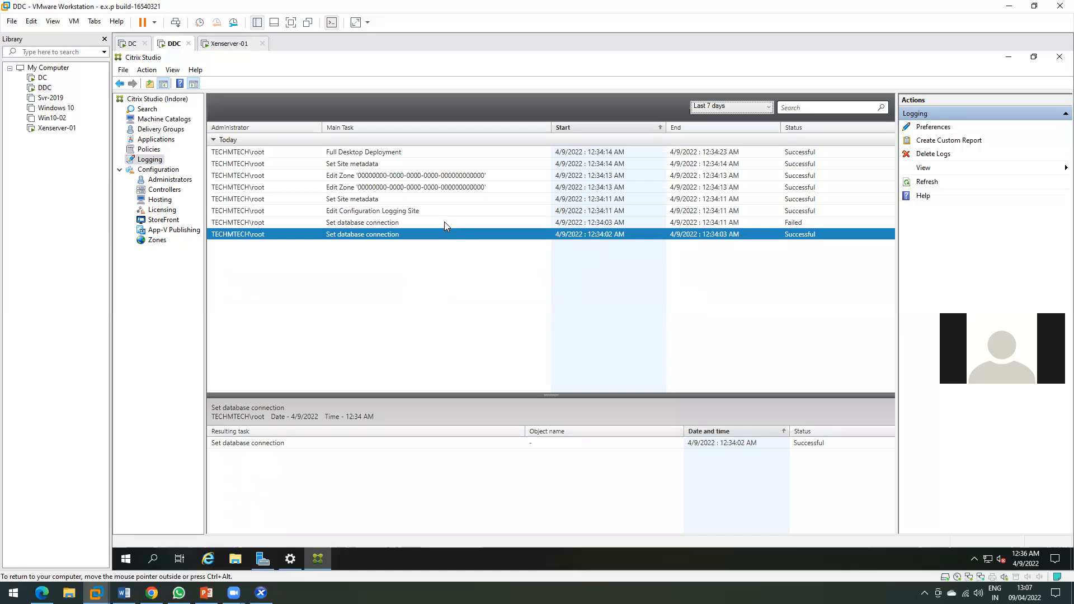
key(Down)
key(Down)
key(Down)
click(322, 176)
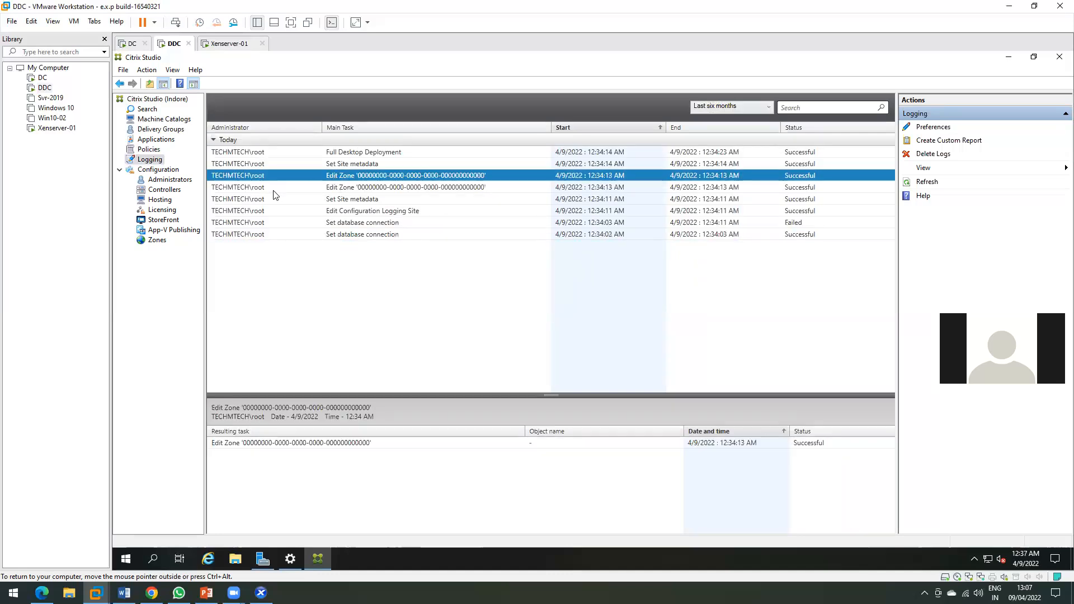
key(Down)
click(160, 179)
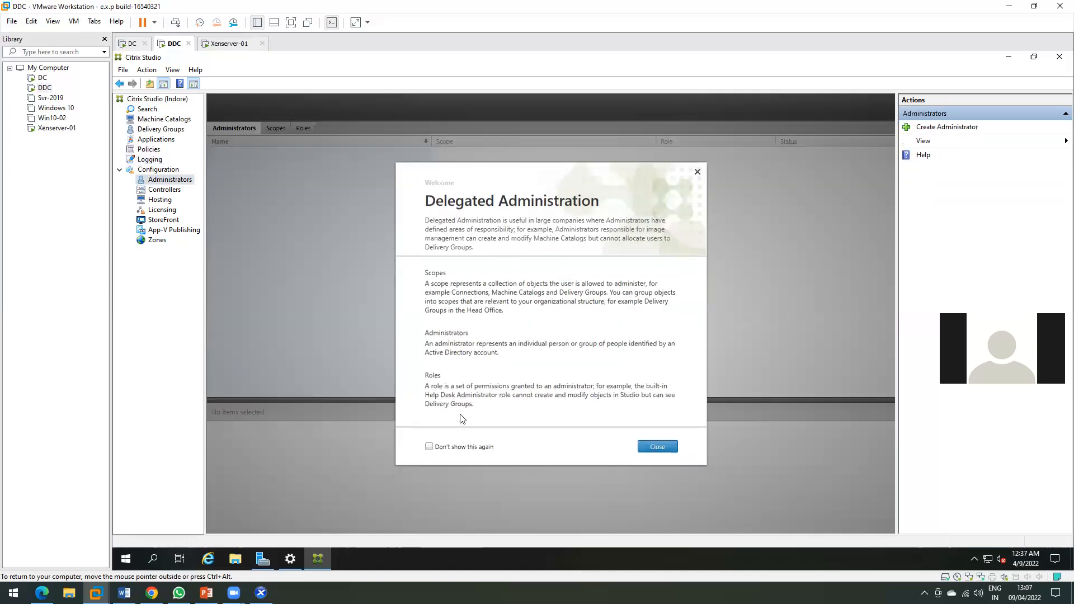
Dismiss the delegated administration welcome and start a new administrator for user 'test' with All scope.
click(429, 447)
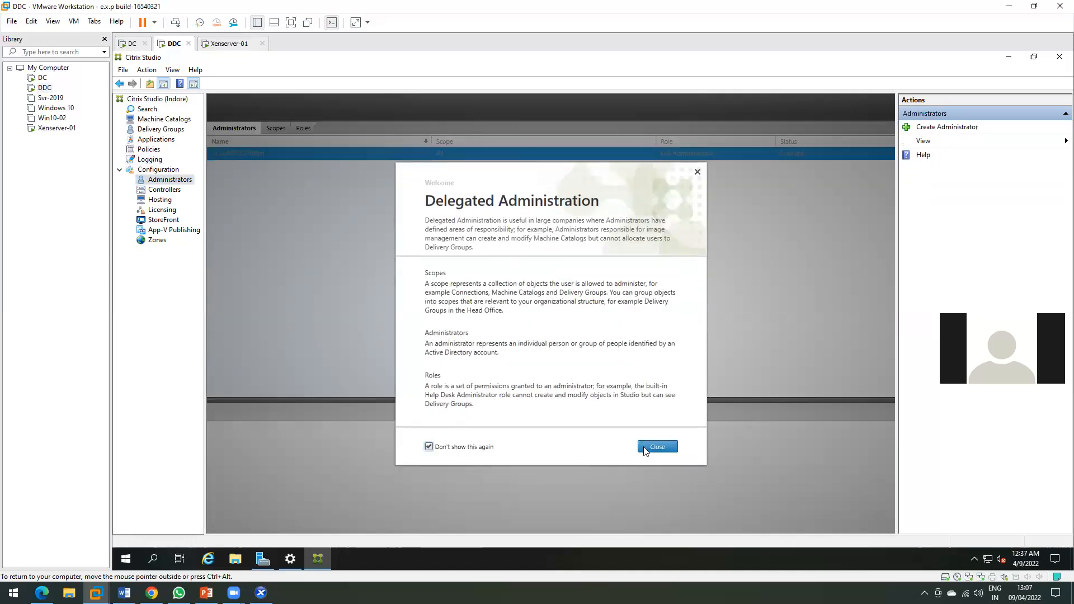
click(658, 447)
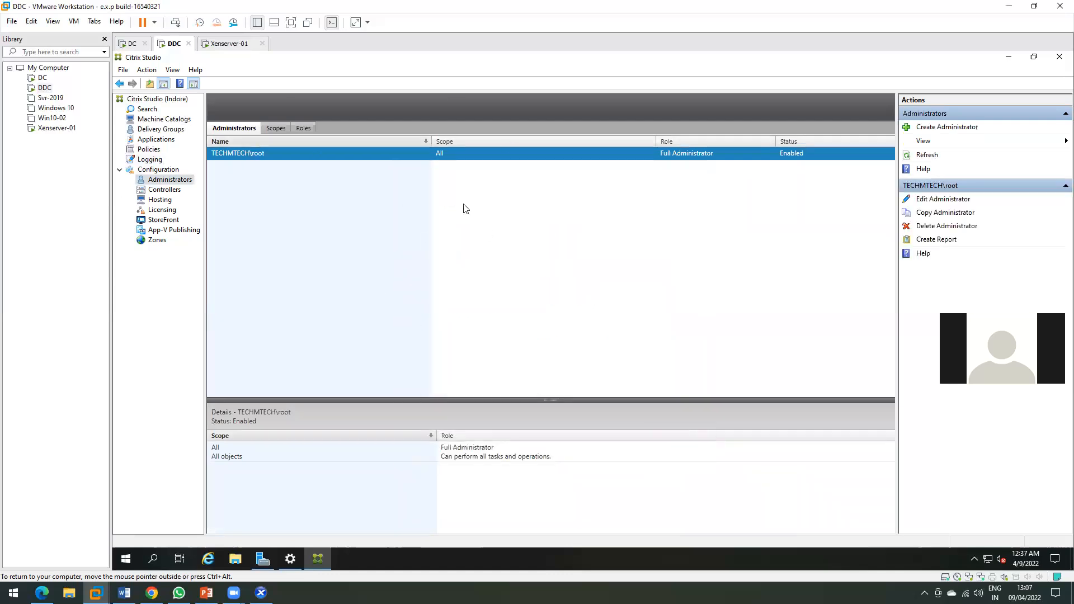
click(949, 127)
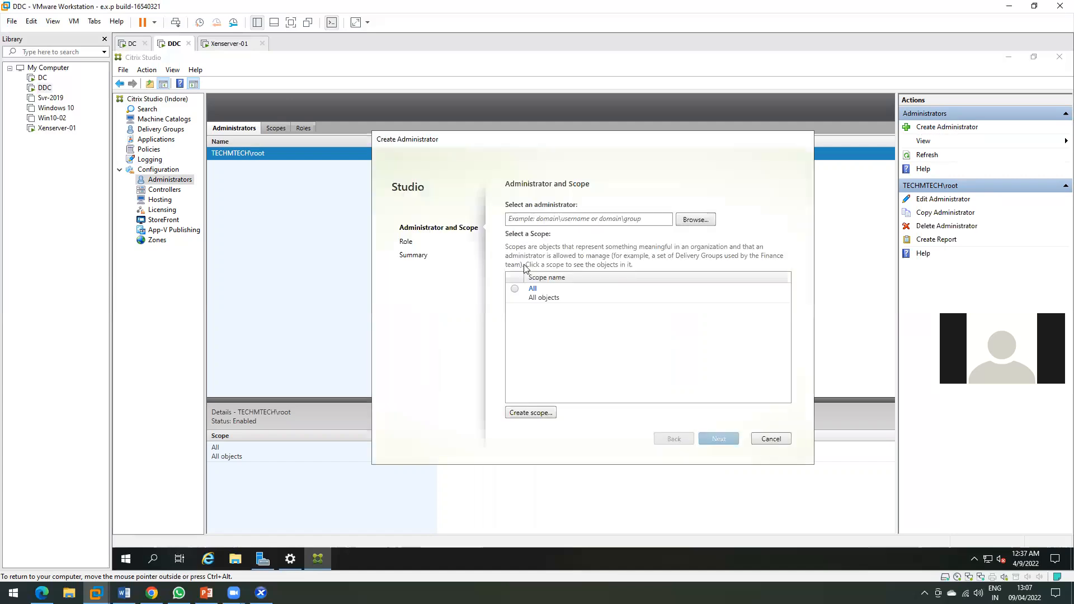
click(699, 224)
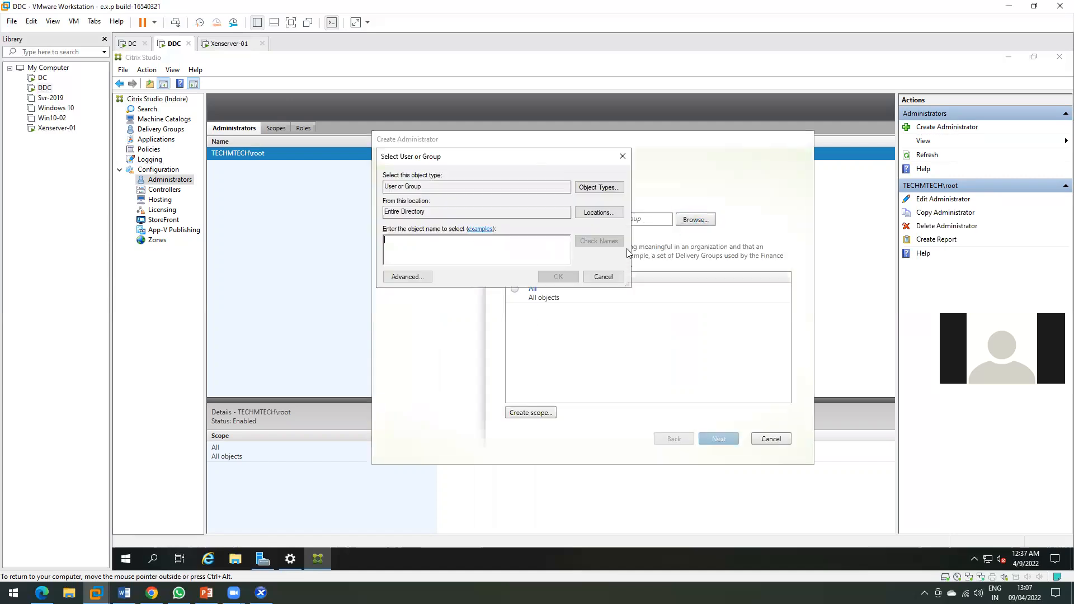
text(test)
click(598, 241)
click(557, 277)
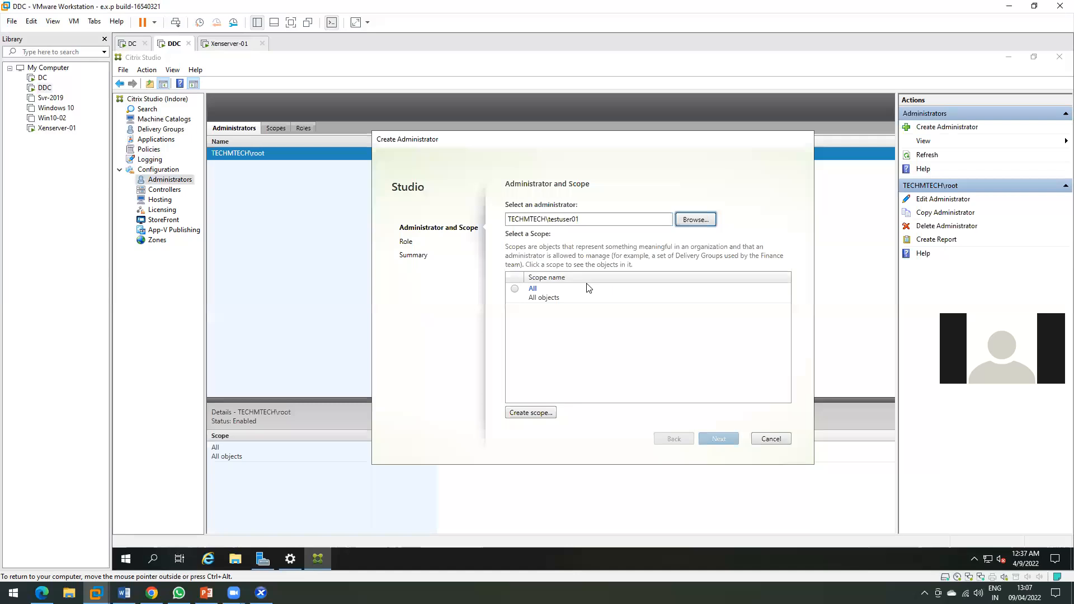
click(514, 290)
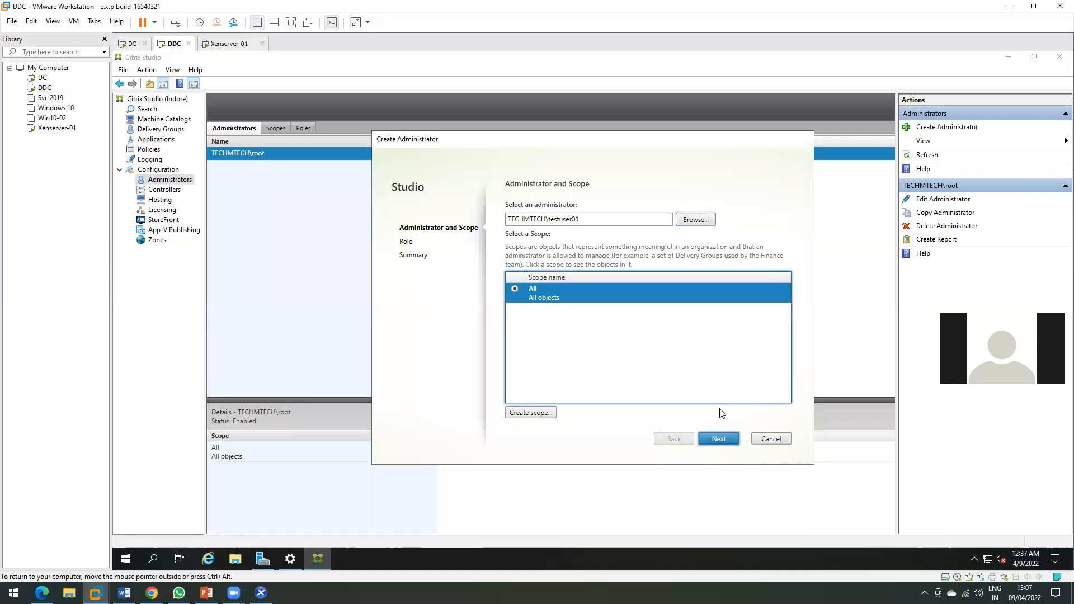
key(Return)
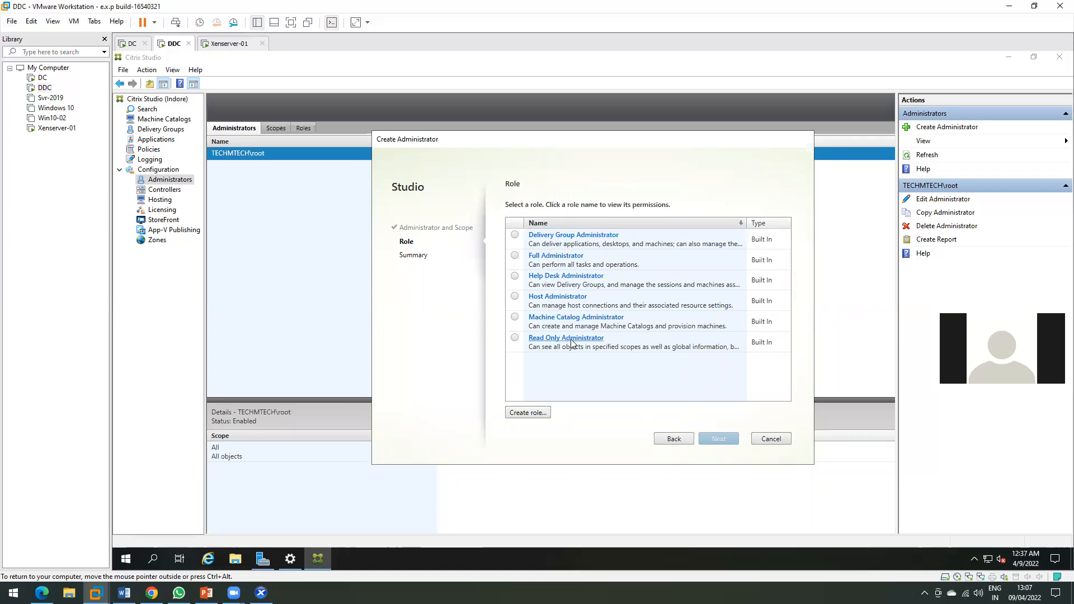
Compare the Read Only, Machine Catalog, Full and Delivery Group Administrator roles, then cancel creation.
click(515, 338)
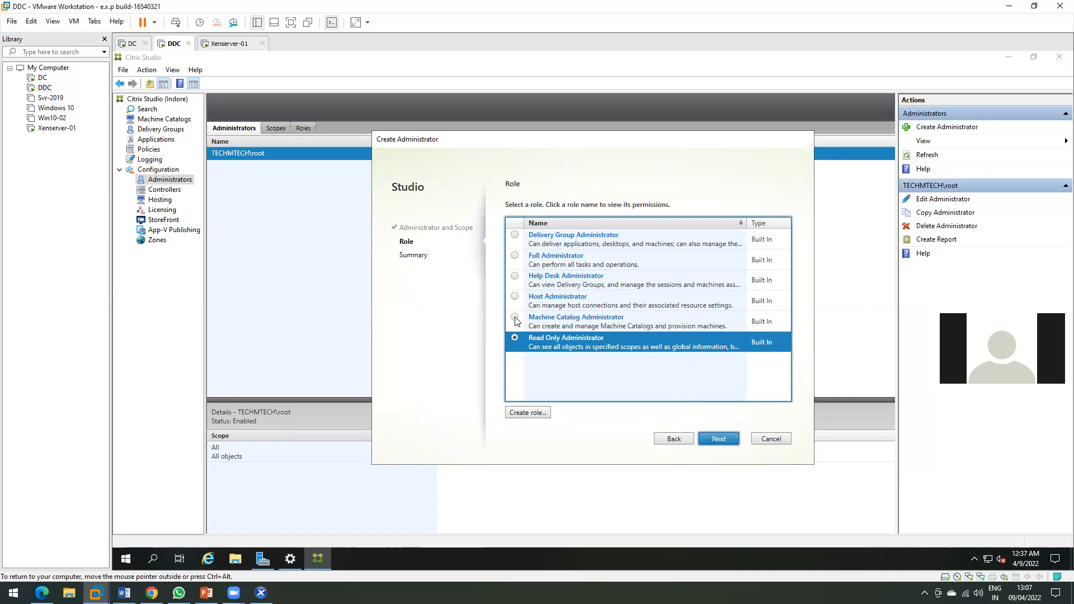
click(515, 317)
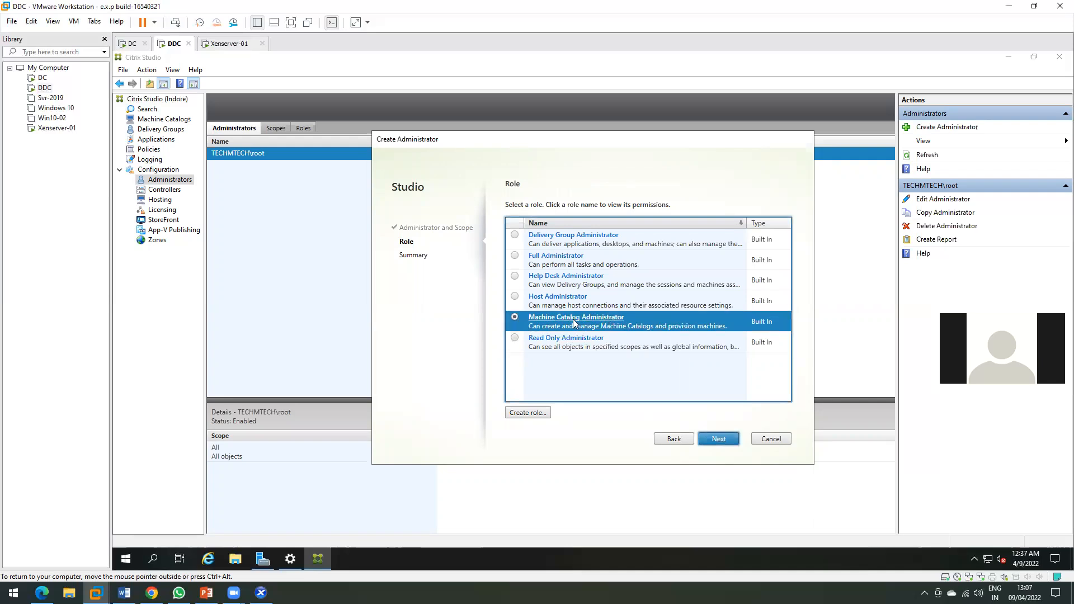
click(515, 257)
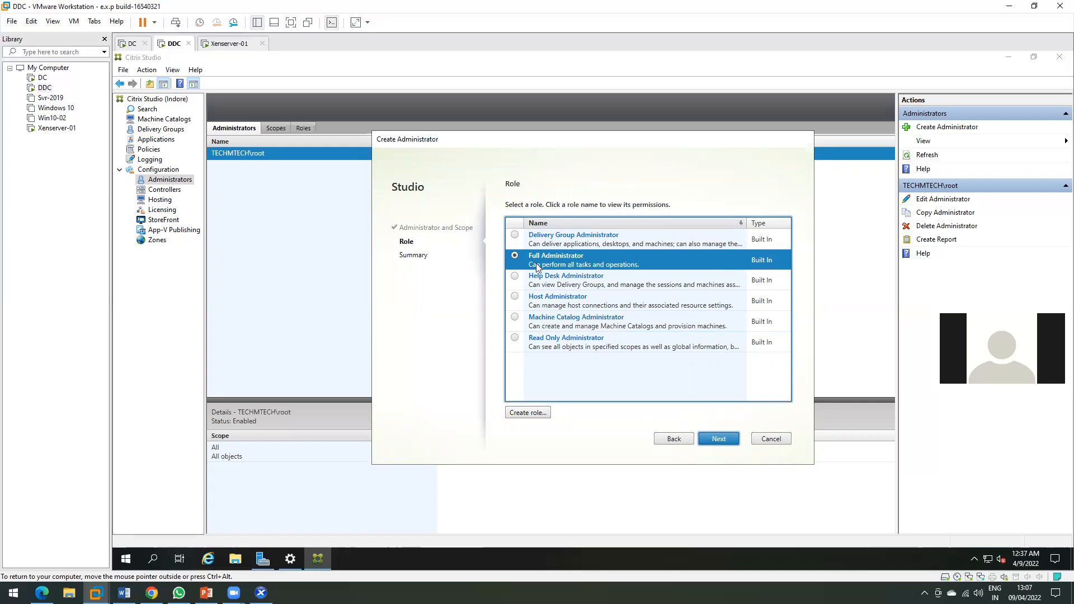
click(514, 235)
click(515, 339)
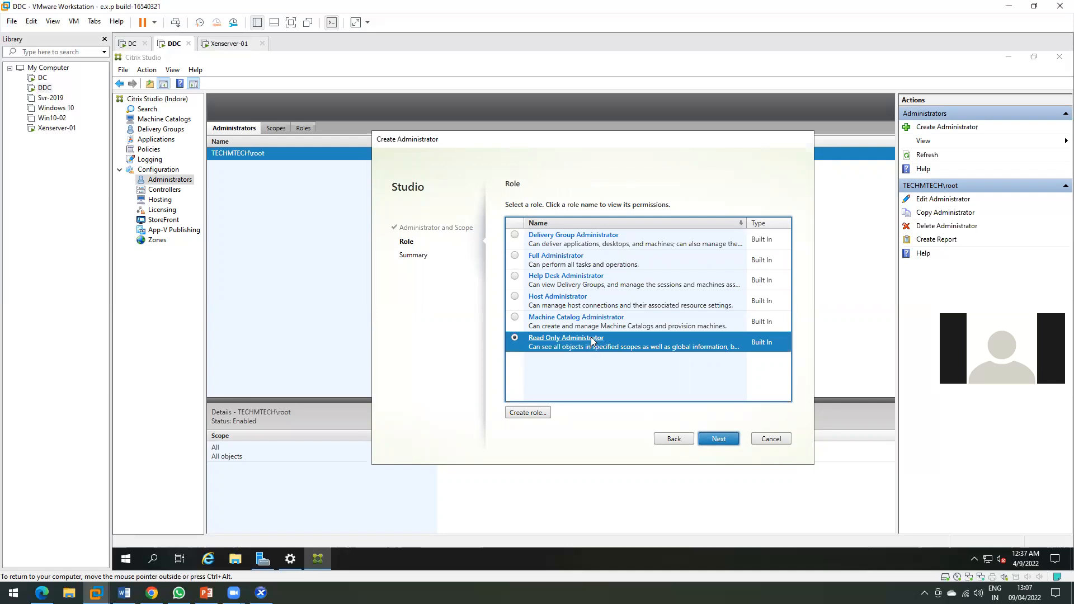
click(771, 439)
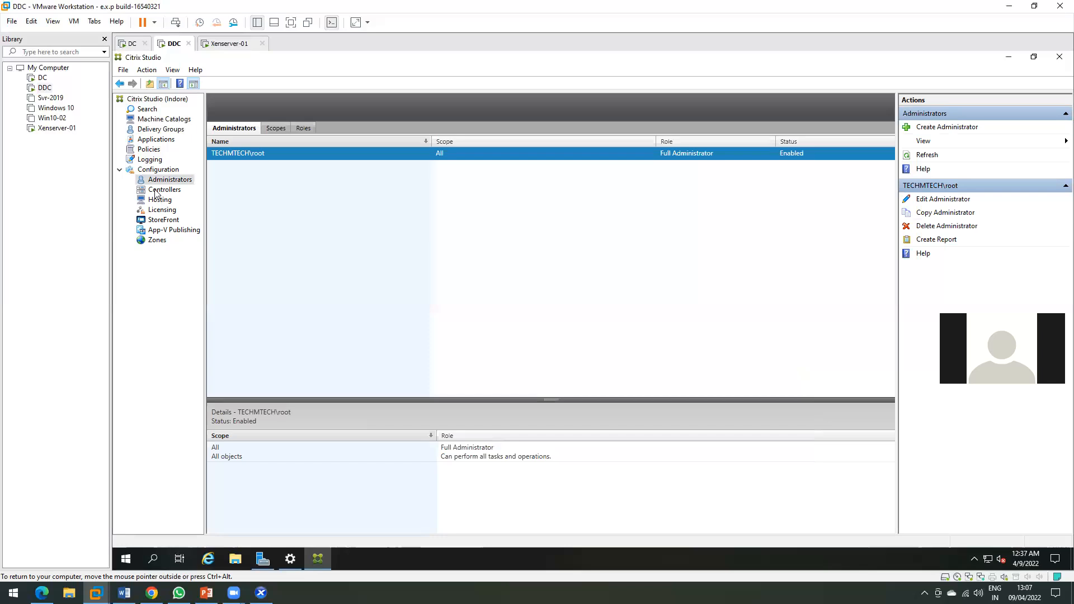
Review Controllers and the Xen-01 and Xenserver-01 hosting details, then show the Licensing overview.
click(160, 190)
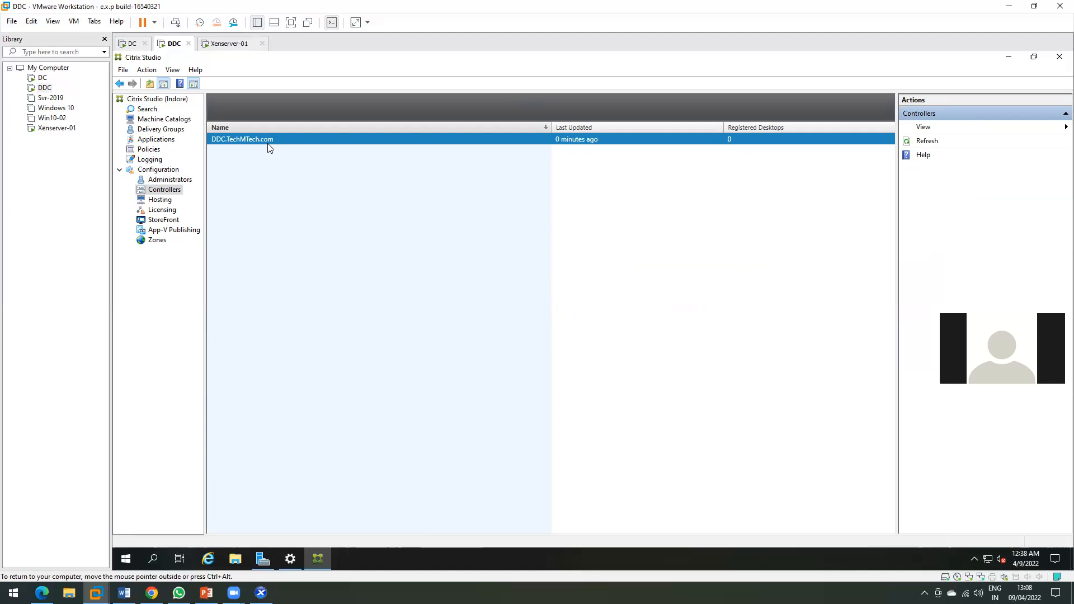
click(146, 200)
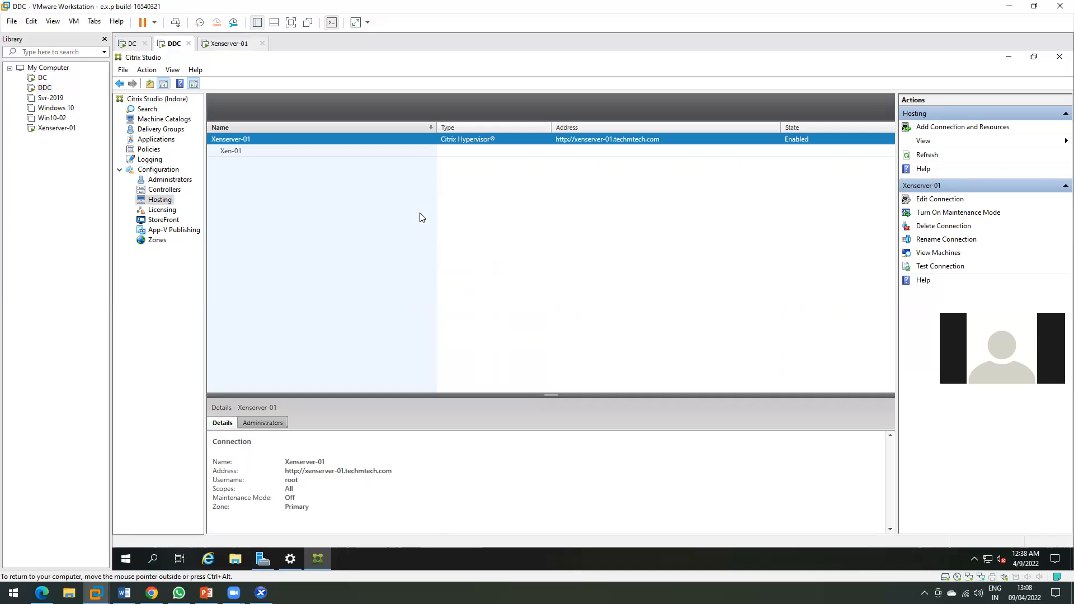
click(252, 149)
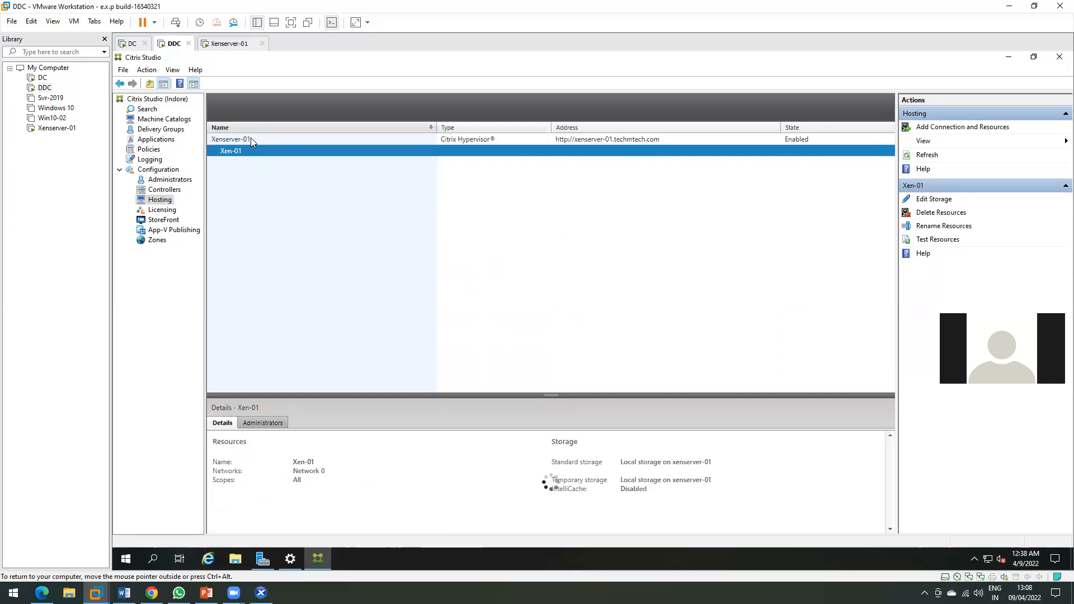
click(250, 138)
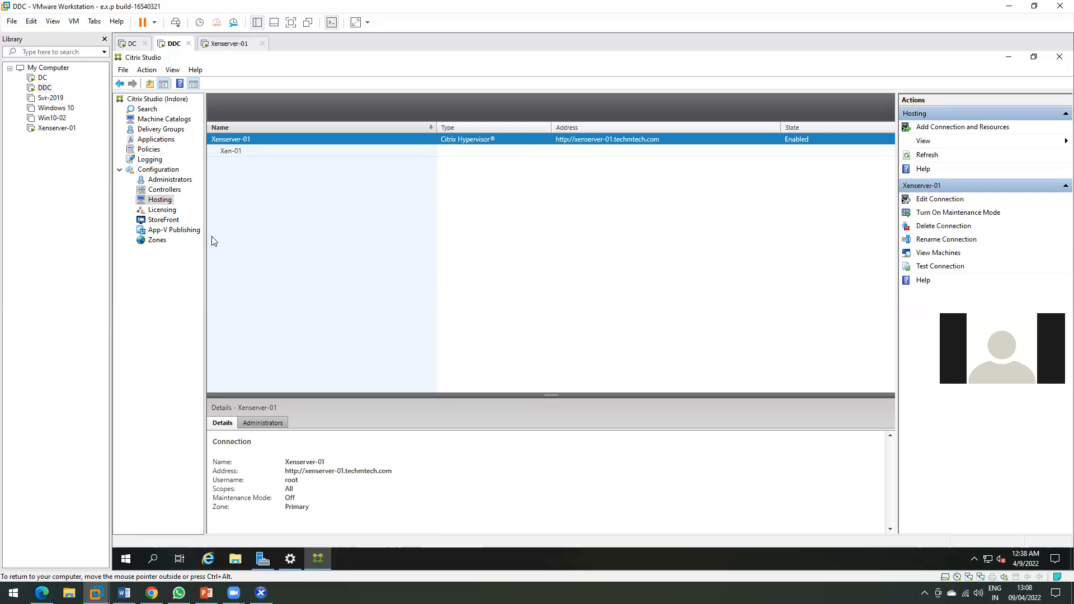
click(164, 210)
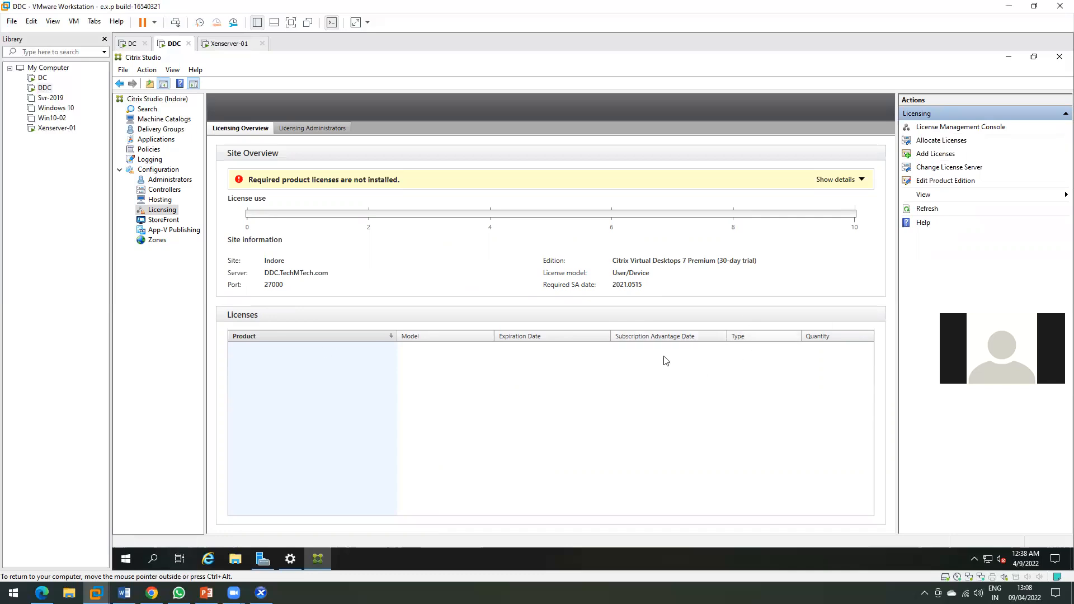
Sort the Licenses table by each column, ending on Subscription Advantage Date, and toggle the warning details.
click(715, 337)
click(811, 337)
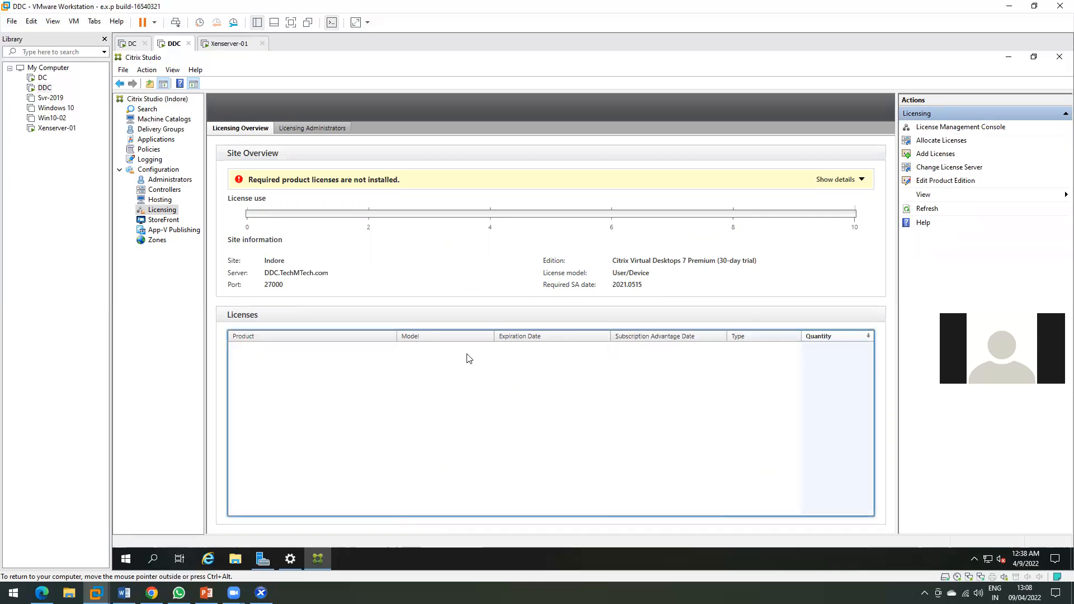
click(344, 336)
click(540, 338)
click(663, 335)
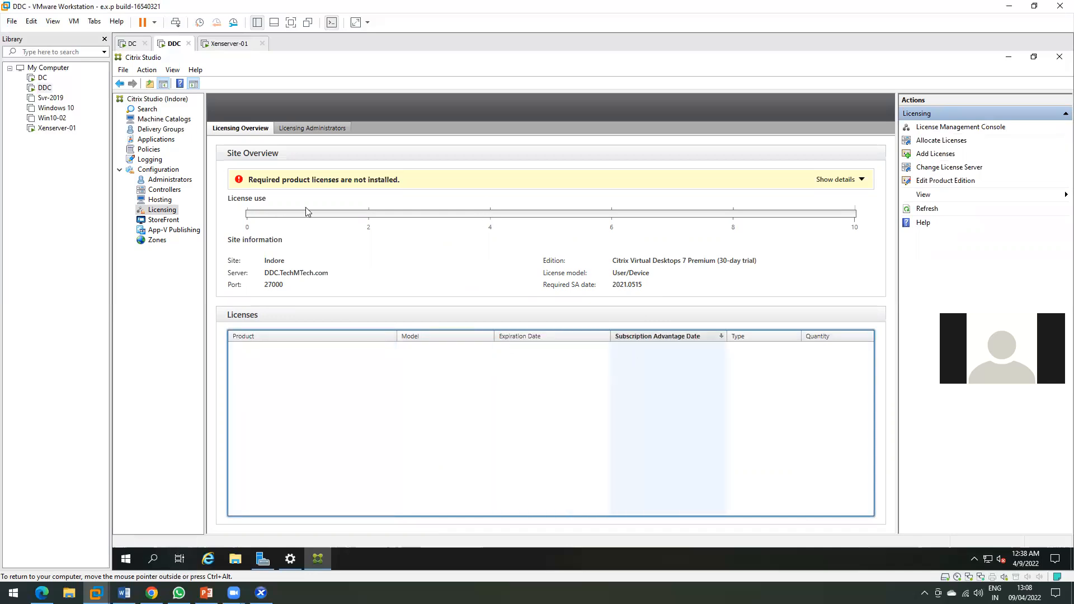
click(838, 180)
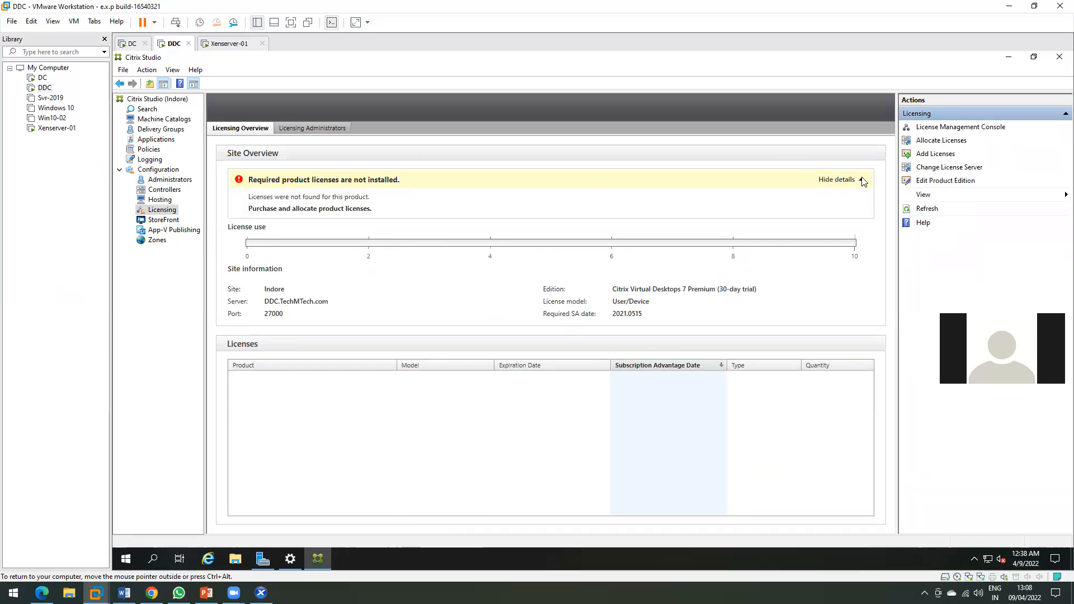
click(861, 180)
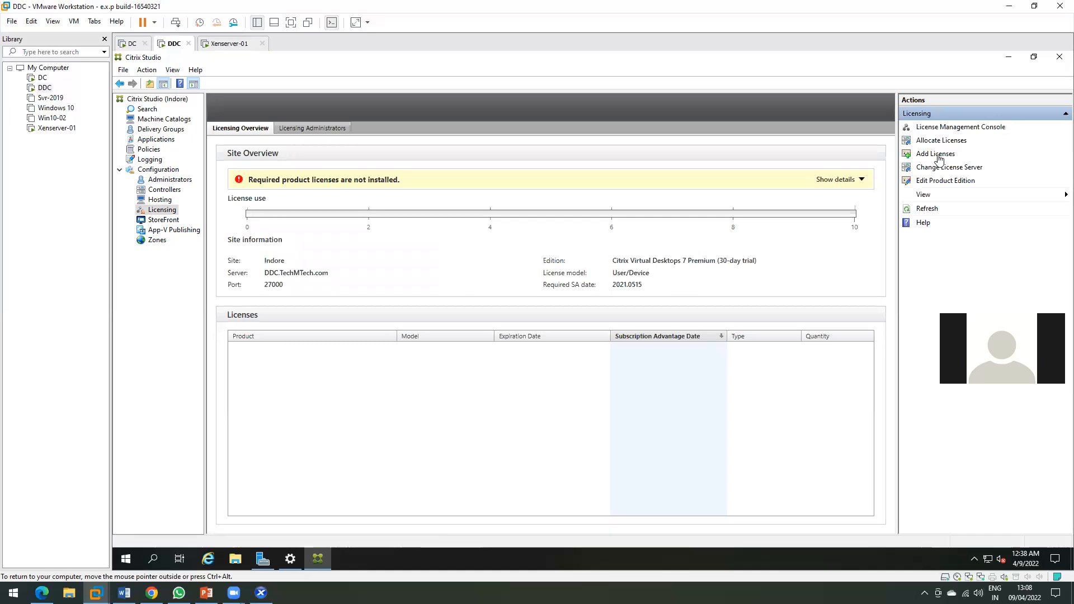
Open Add Licenses and Allocate Licenses but cancel both without adding any license file.
click(938, 155)
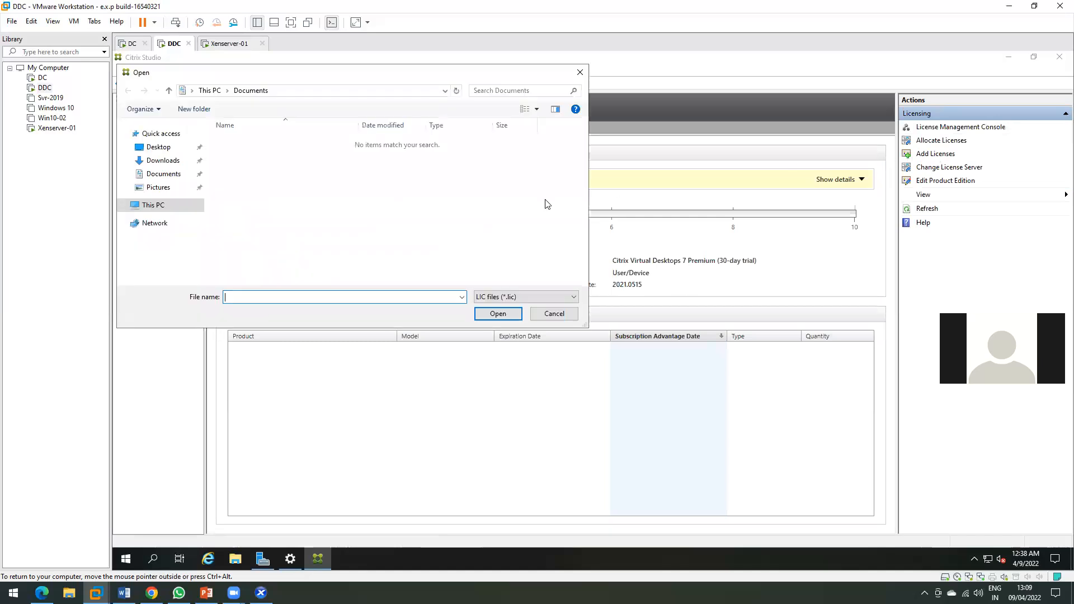
click(564, 316)
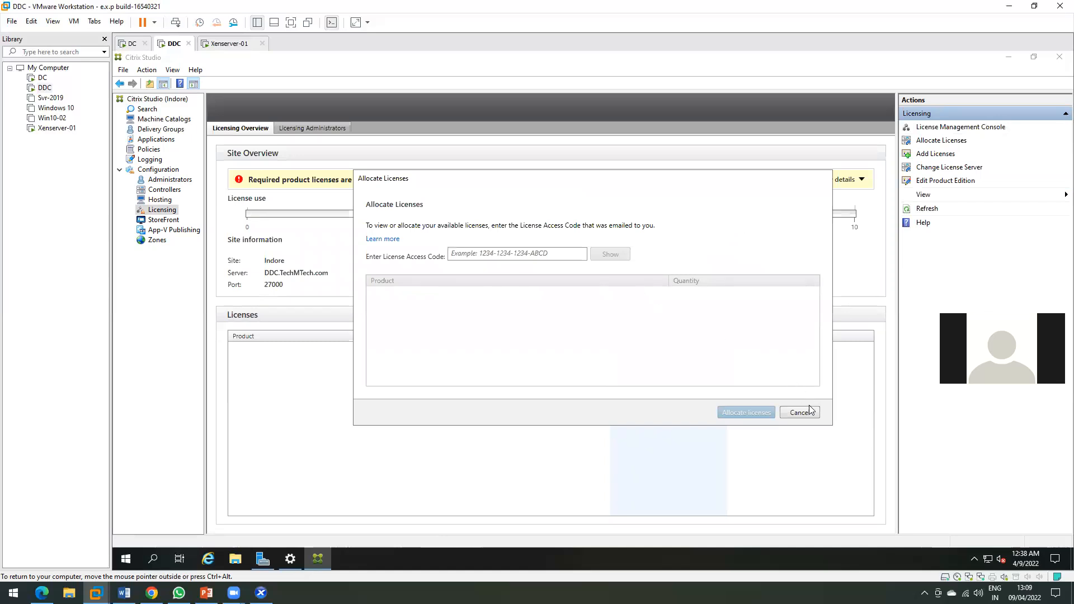
click(810, 410)
click(929, 154)
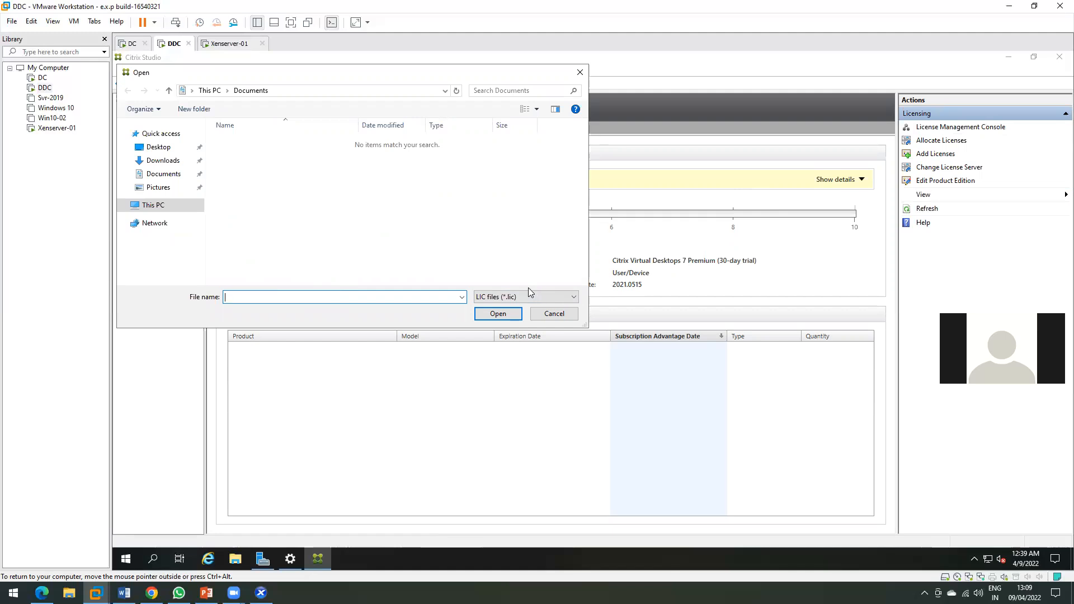
click(559, 314)
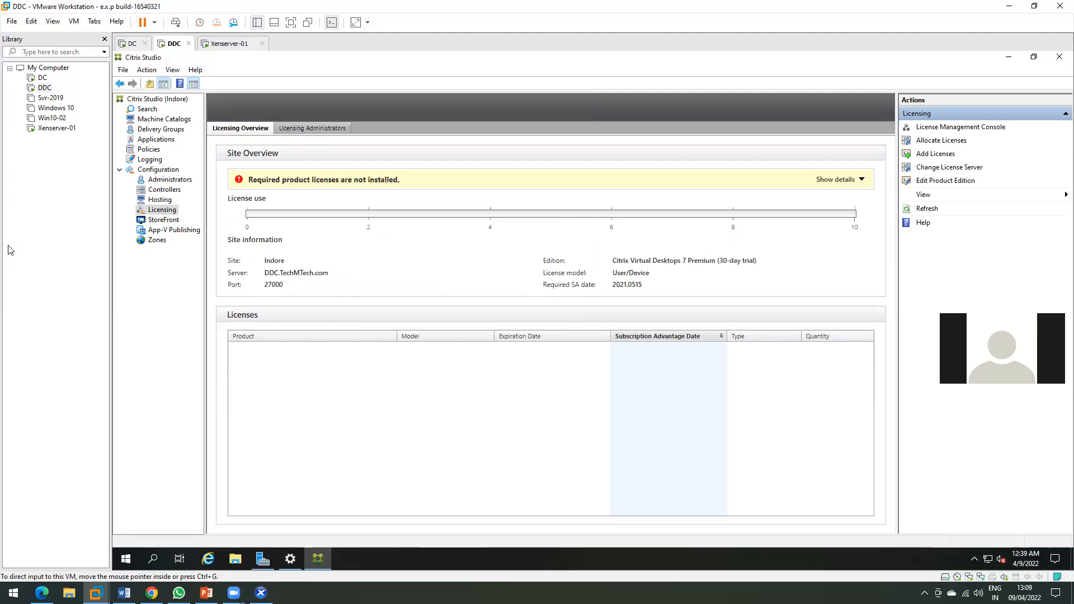
Check the empty StoreFront view and dismiss its welcome so it no longer reappears.
click(163, 221)
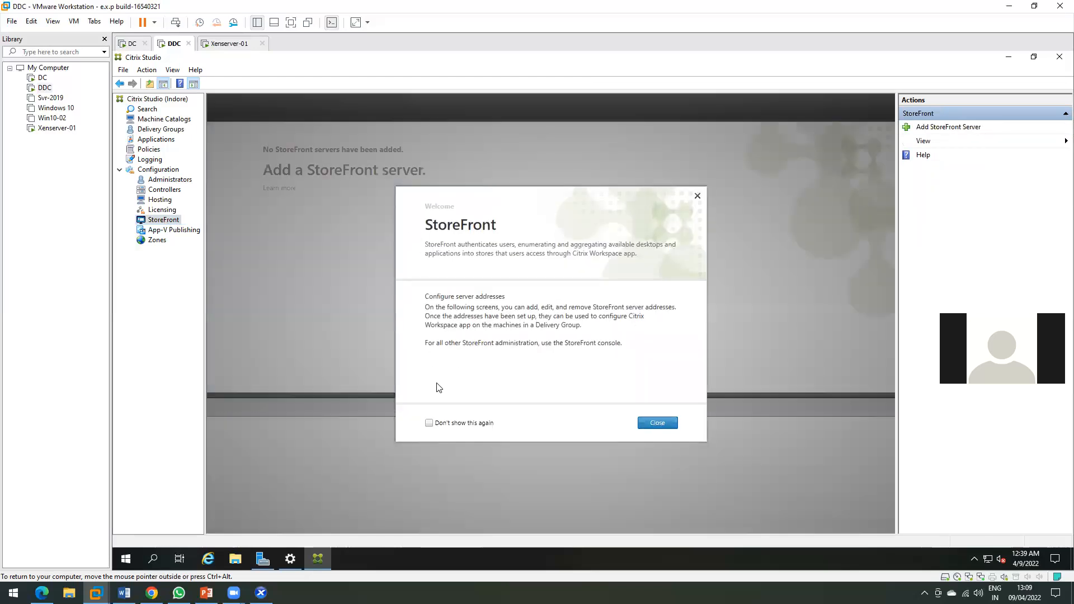
click(429, 423)
click(649, 423)
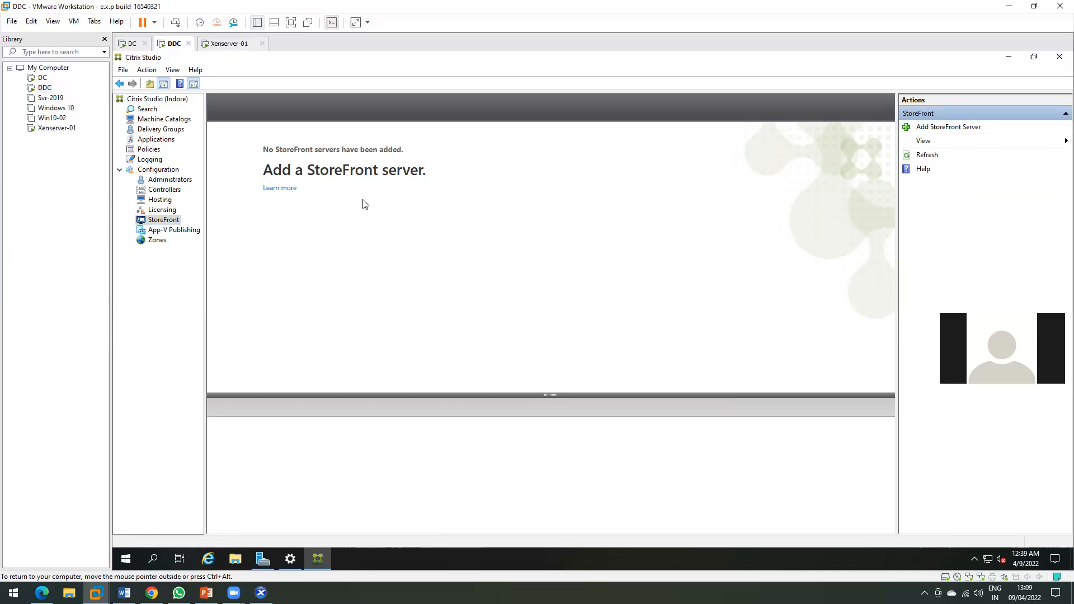
Check the empty App-V Publishing view, dismiss its welcome, and move on to Zones.
click(159, 230)
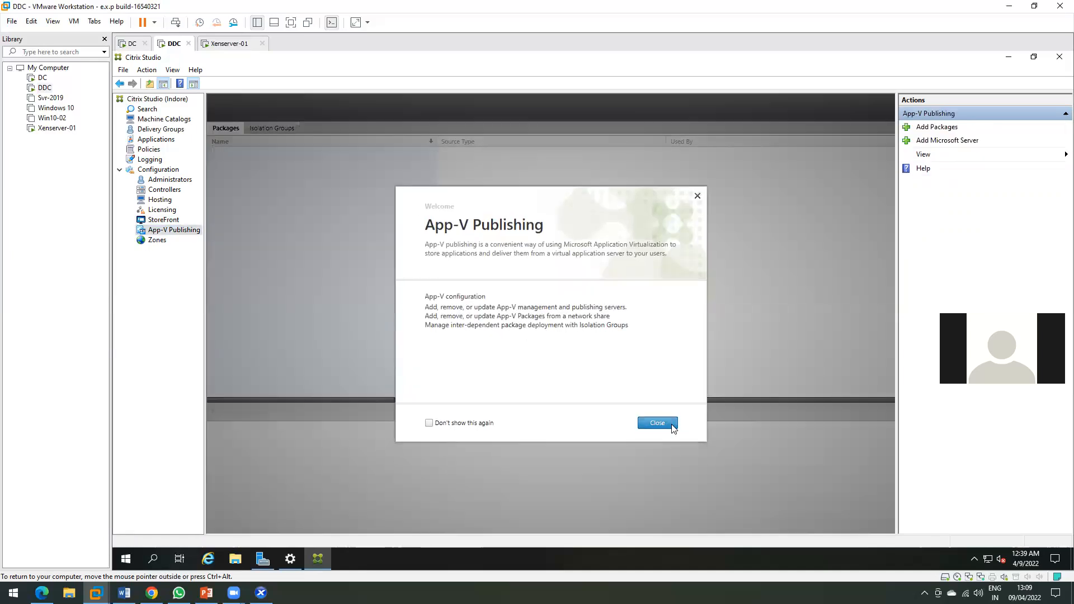
click(658, 424)
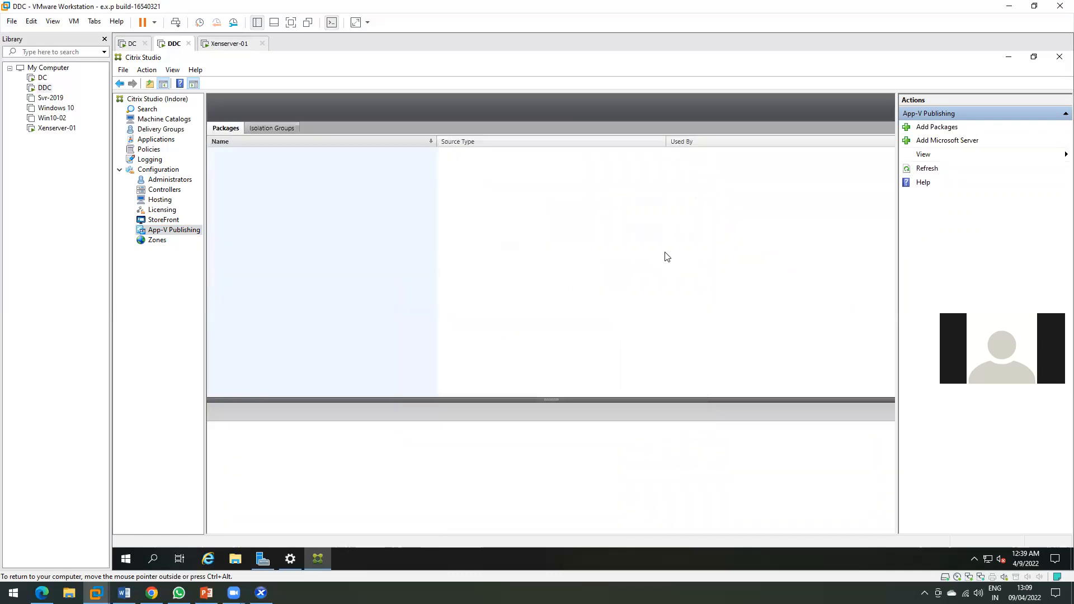
click(147, 240)
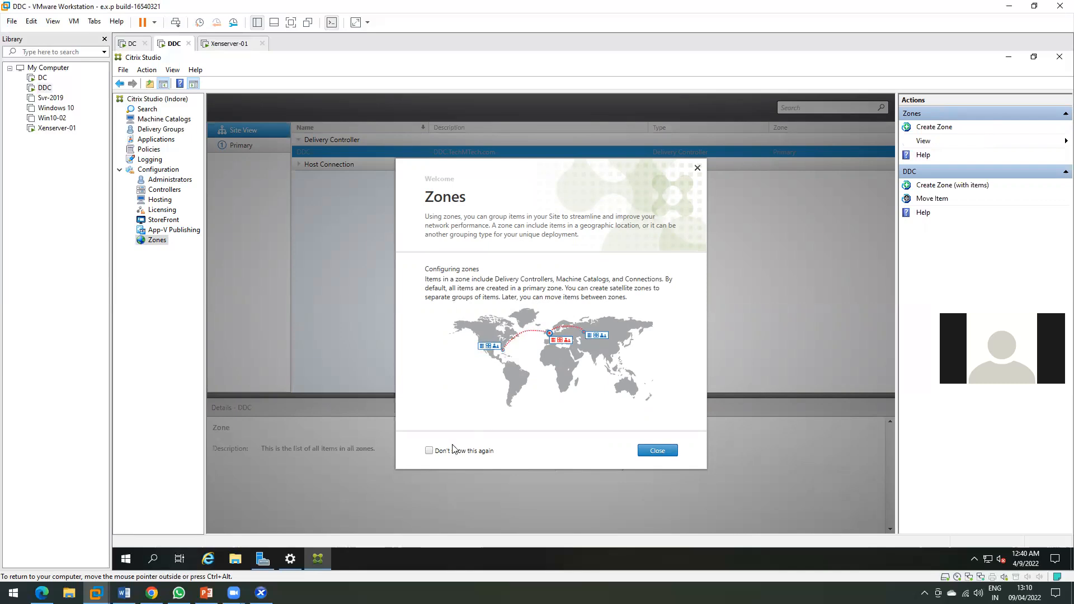
Dismiss the Zones welcome and browse the empty Machine Catalogs, Applications and Delivery Groups lists.
click(658, 451)
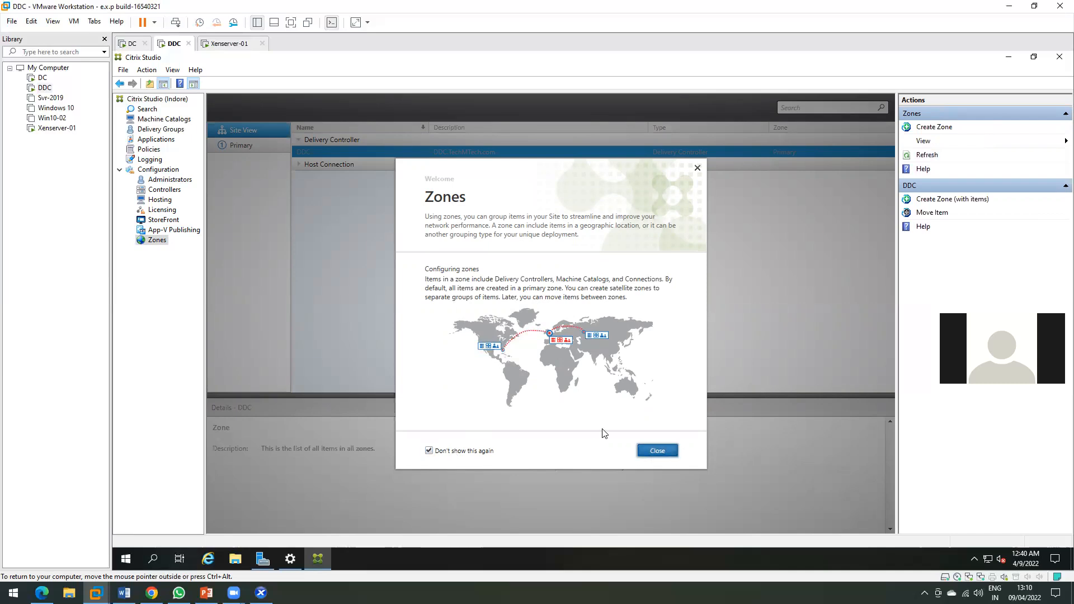
click(154, 110)
click(158, 119)
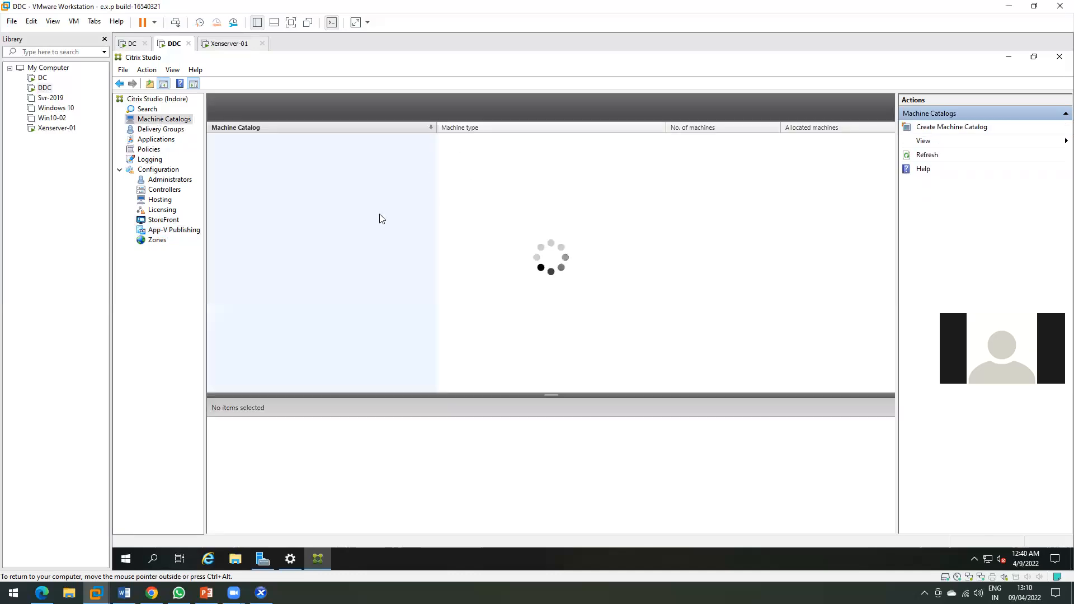
click(151, 131)
click(153, 139)
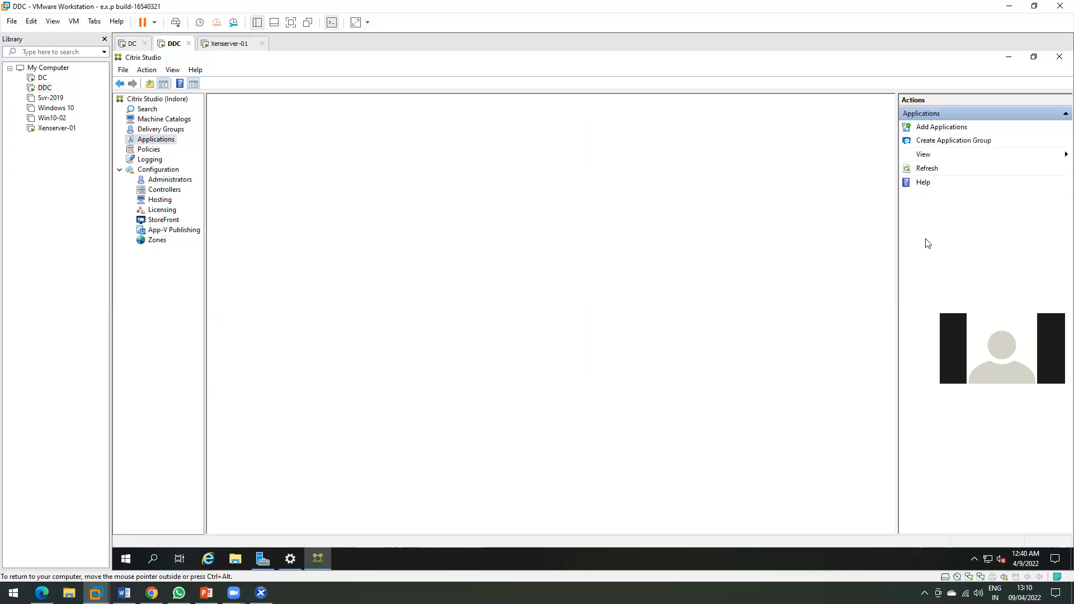
click(162, 119)
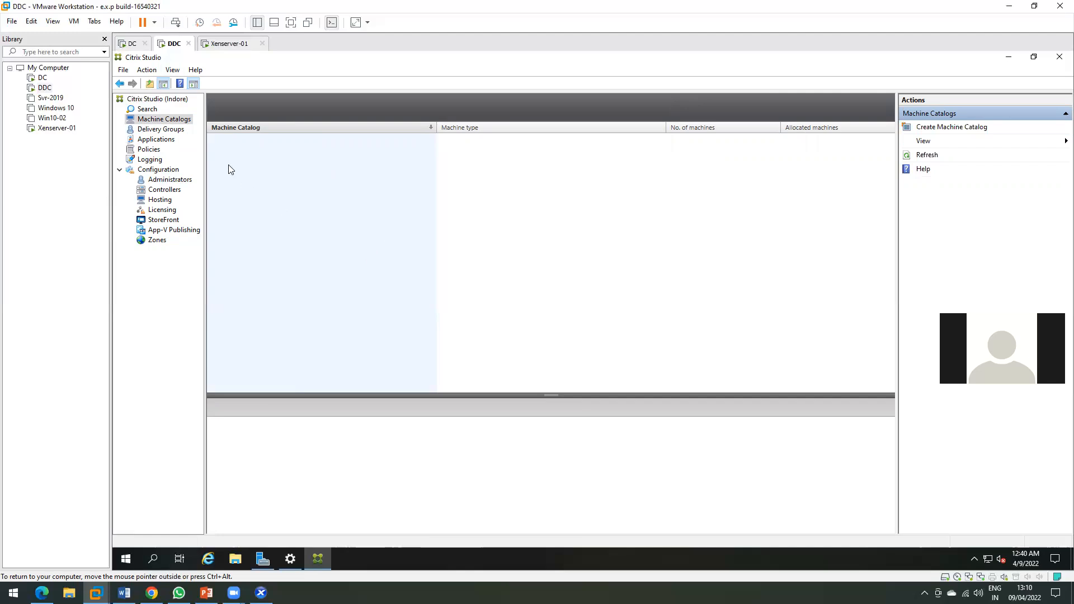
click(167, 130)
click(160, 120)
click(157, 132)
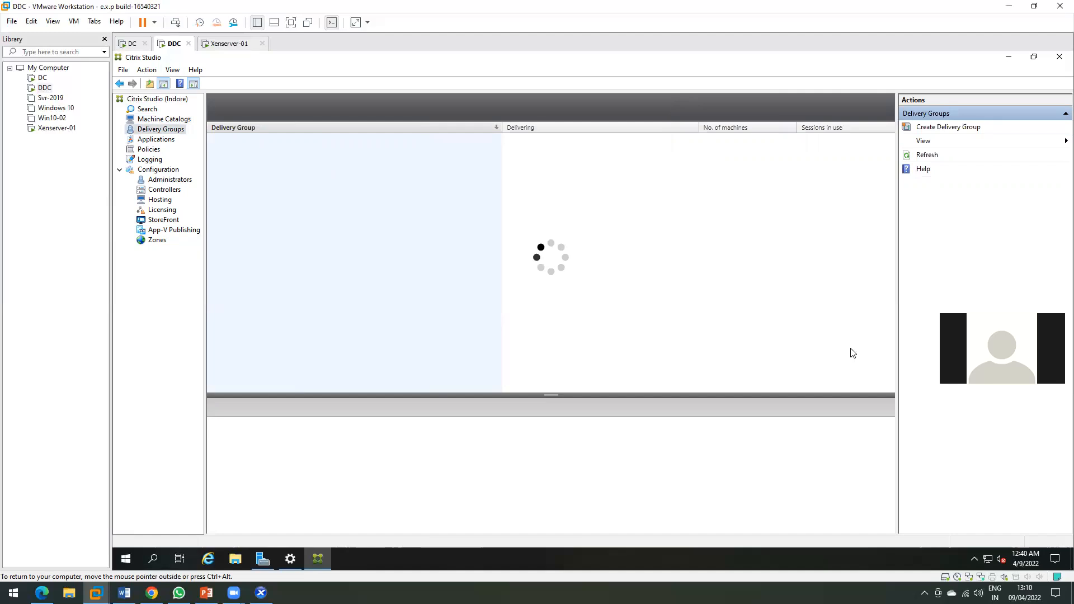